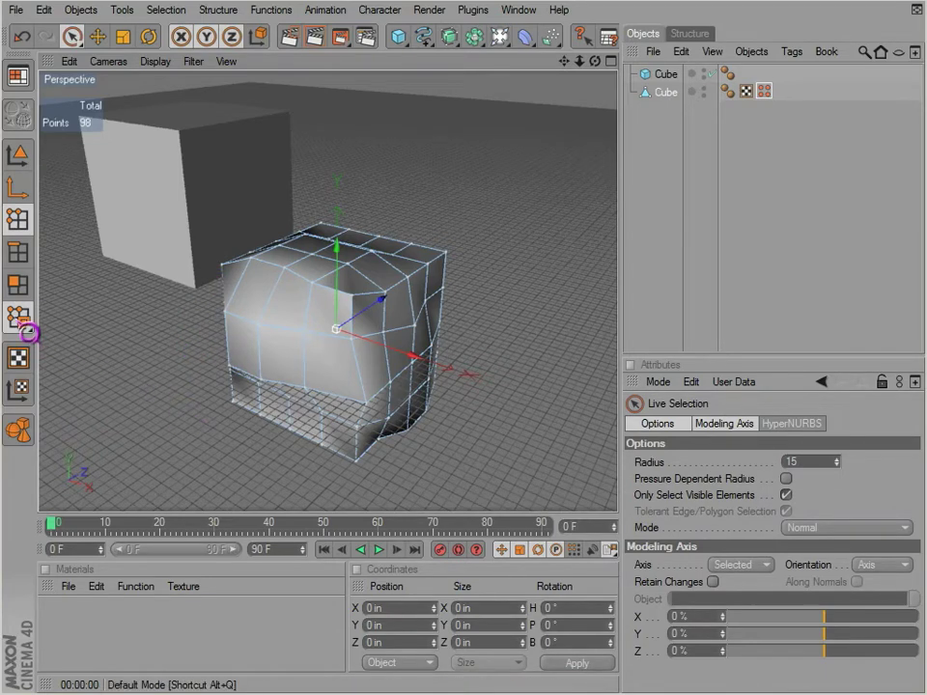
Enable Auto Switch mode and select four points across the front and top of the deformed cube with Live Selection.
drag(29, 333, 95, 382)
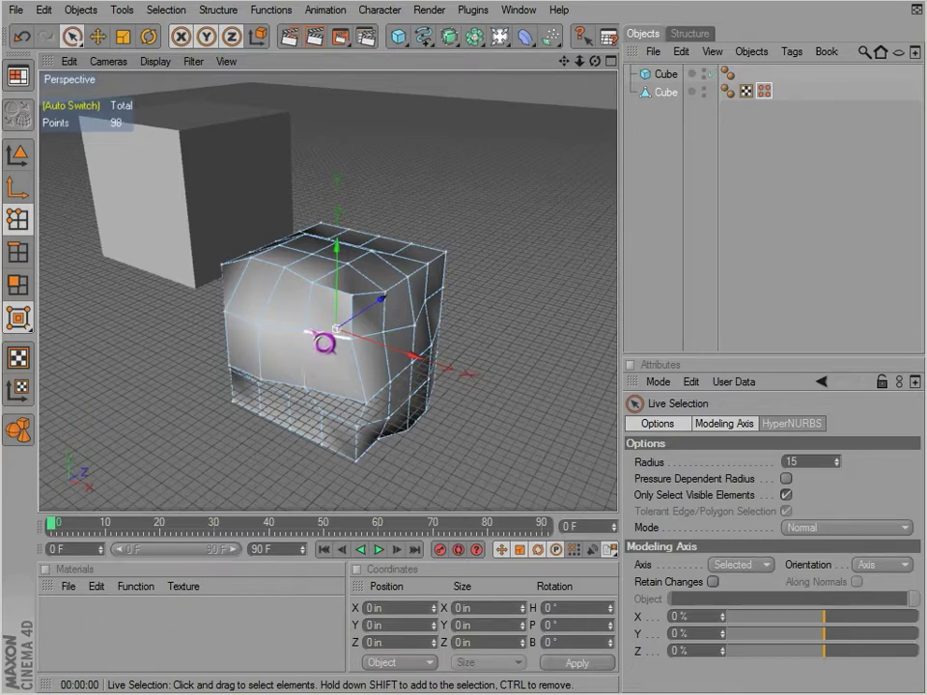
click(302, 332)
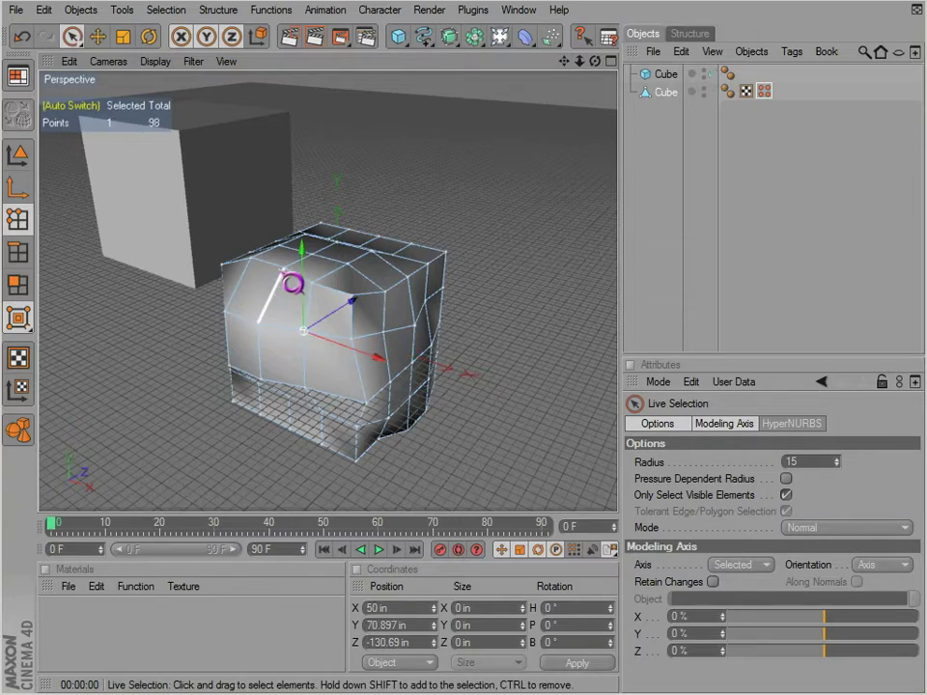
shift+click(288, 271)
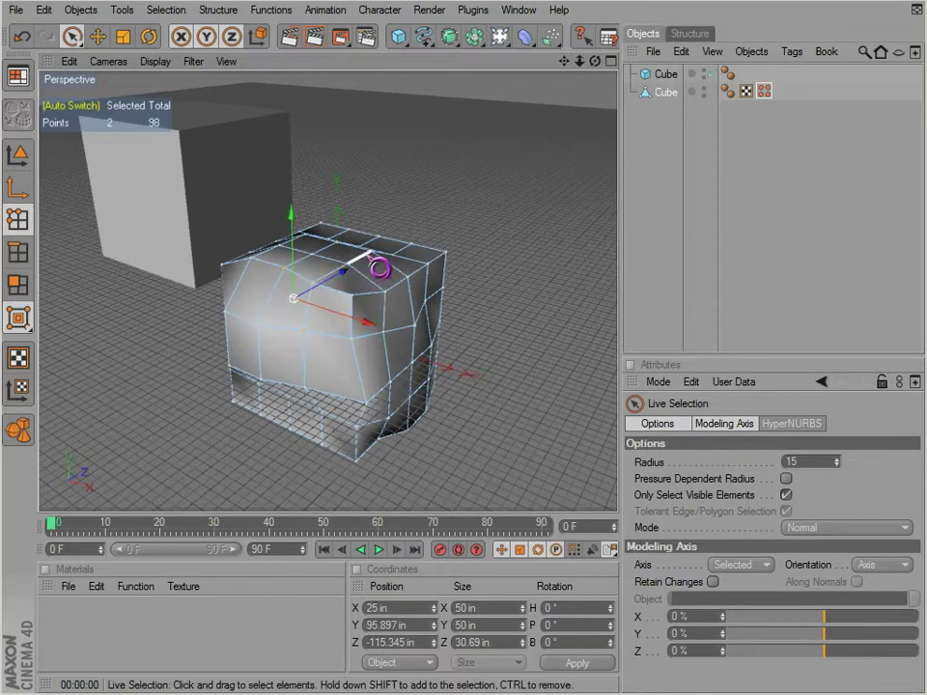
shift+click(372, 255)
shift+click(399, 306)
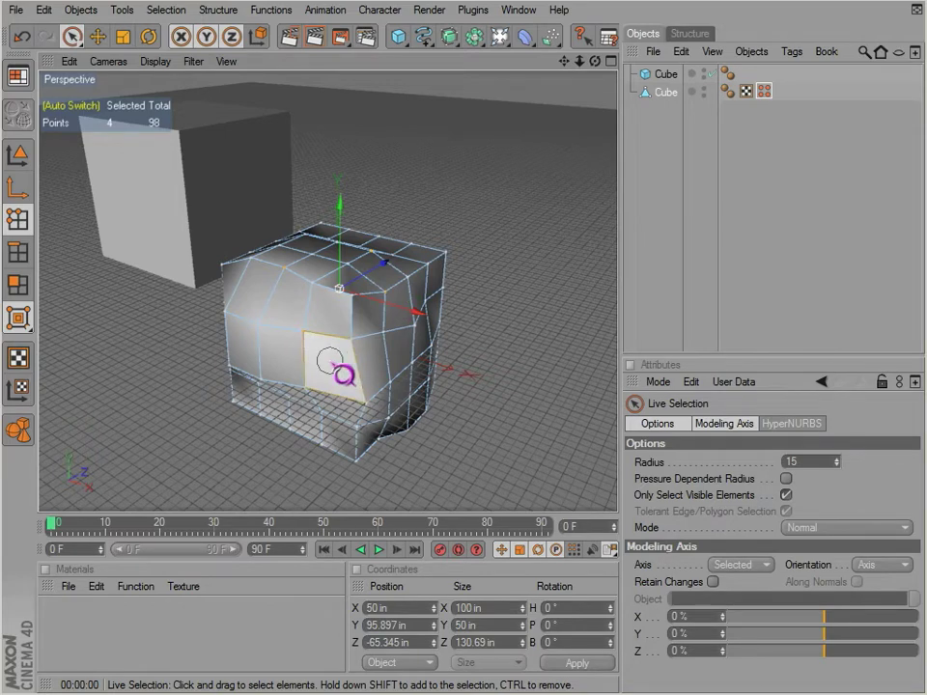
Select polygons along the cube's front band and add a lower corner point to the separate point selection.
drag(329, 361, 262, 353)
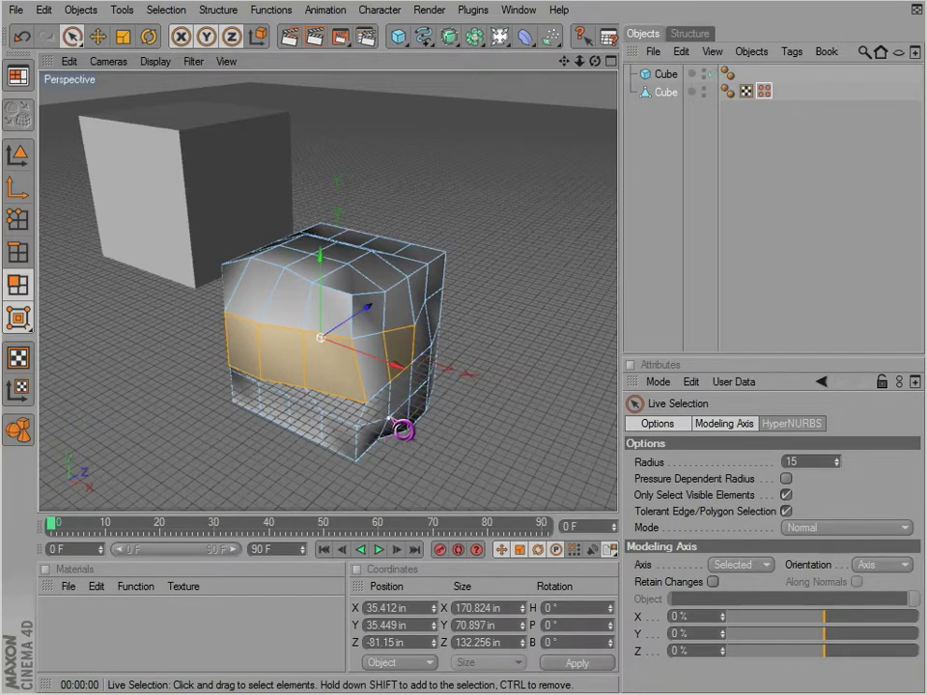
click(388, 419)
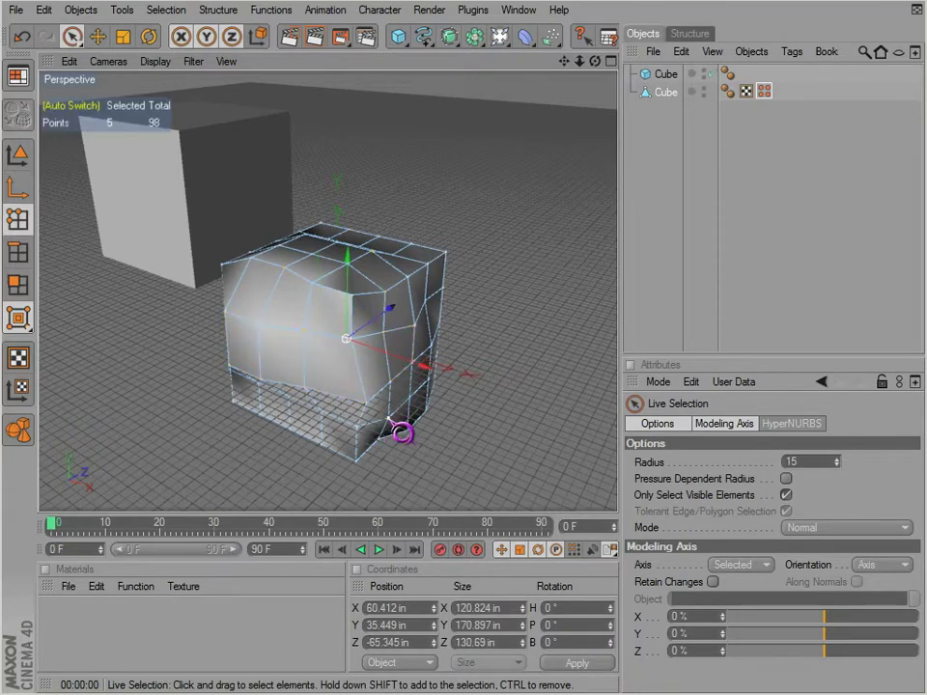
click(23, 292)
click(23, 230)
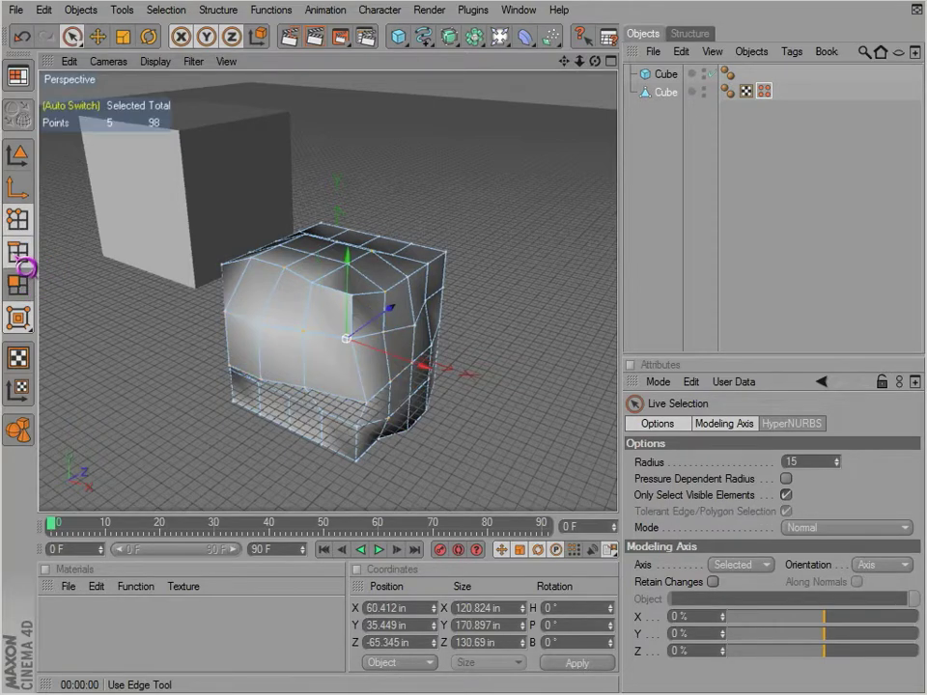
In edge mode, select several edges around the cube's upper front corner.
click(21, 258)
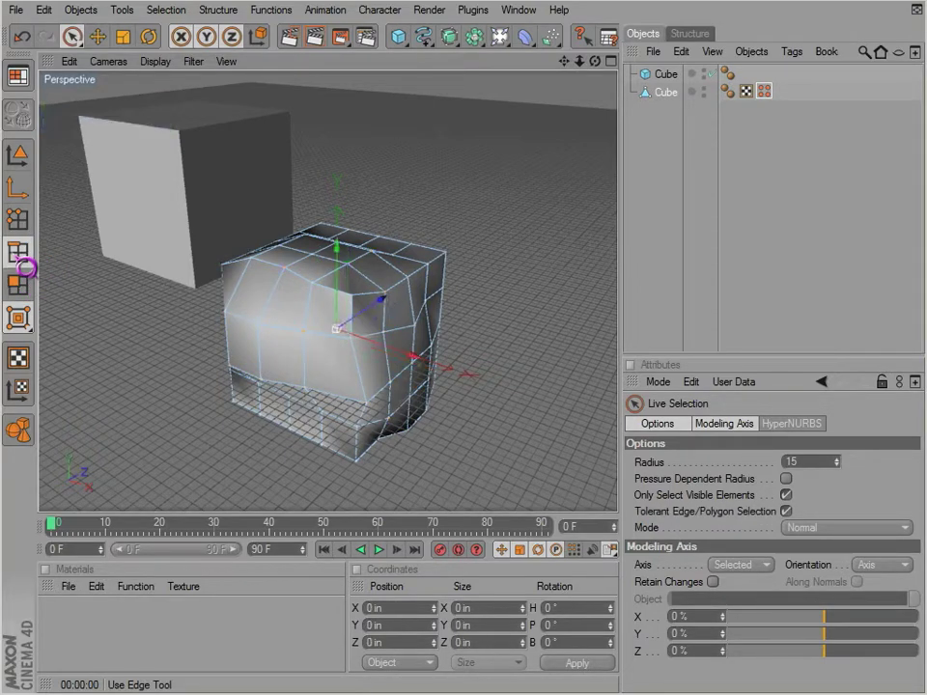
click(315, 333)
shift+click(307, 307)
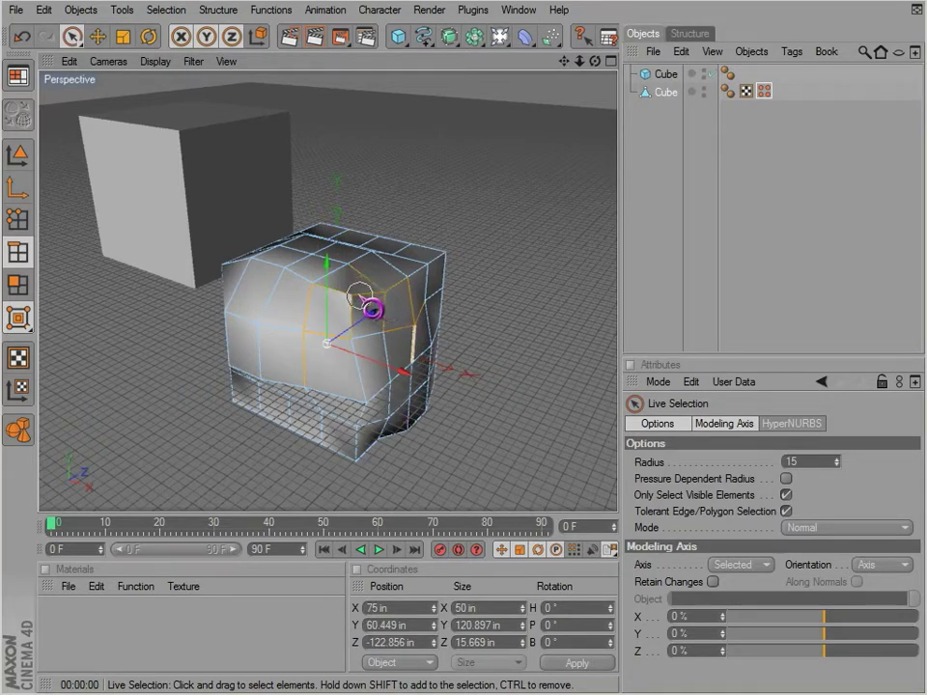
shift+click(365, 311)
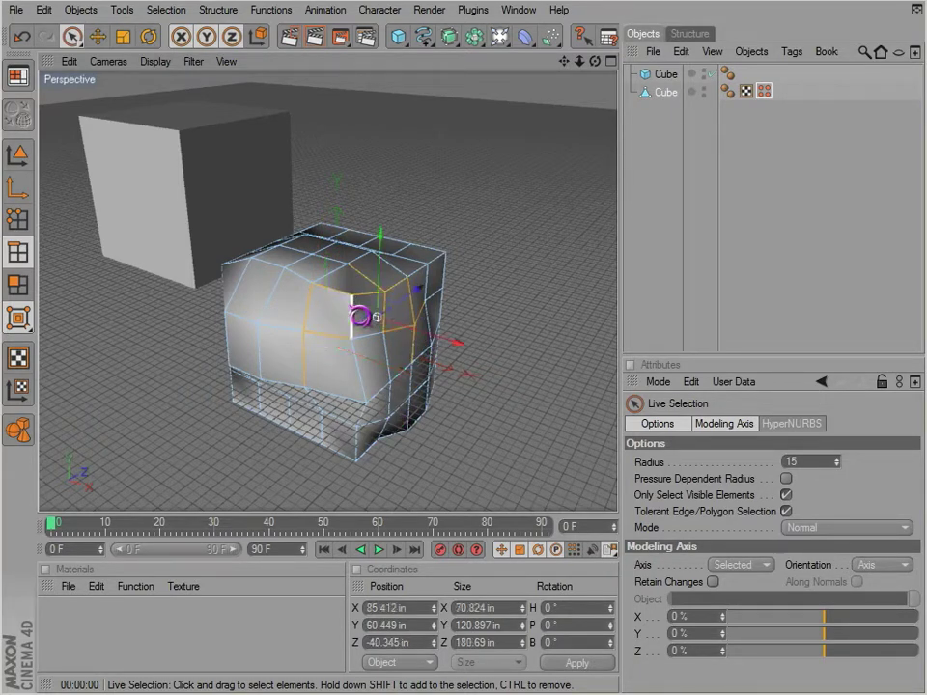
Select single points, a vertical edge and a lower polygon in turn on the cube's front face.
key(Return)
click(297, 281)
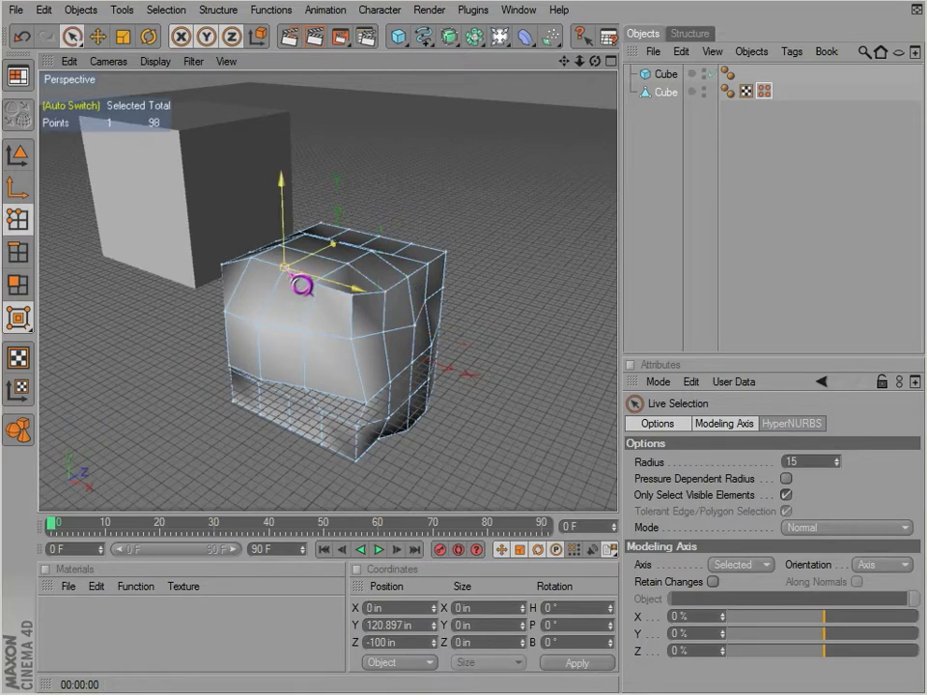
click(313, 285)
click(308, 309)
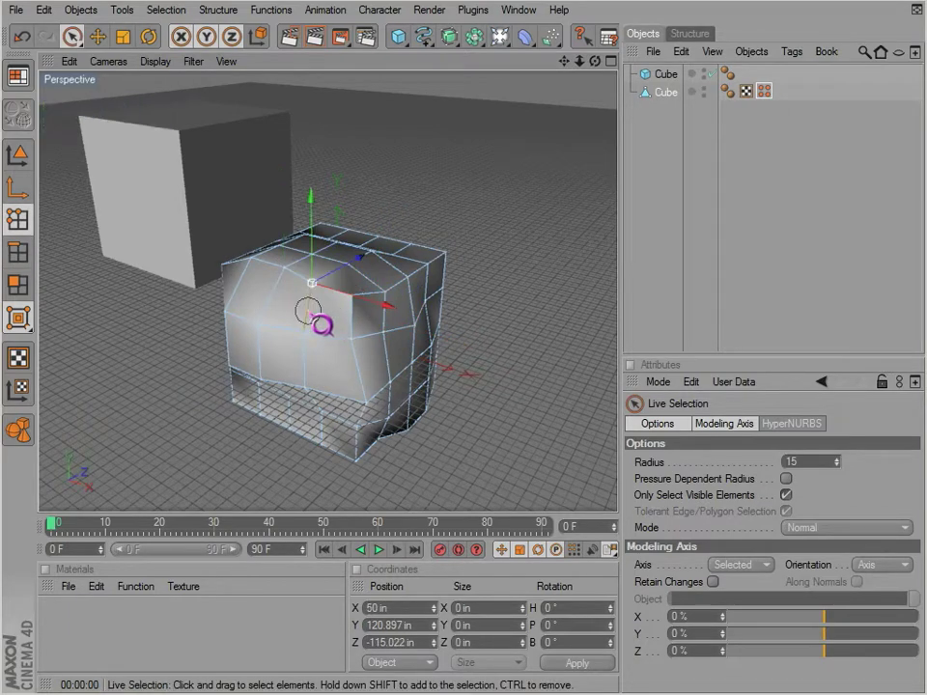
click(334, 372)
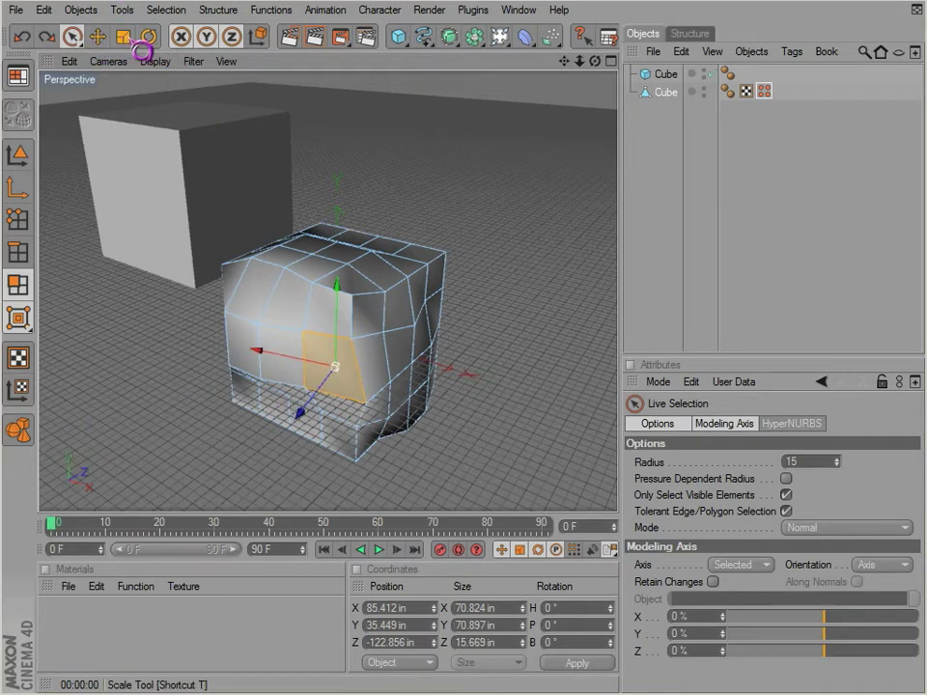
Try moving the vertical edge on the cube's front face, undo the move and return to Live Selection.
key(r)
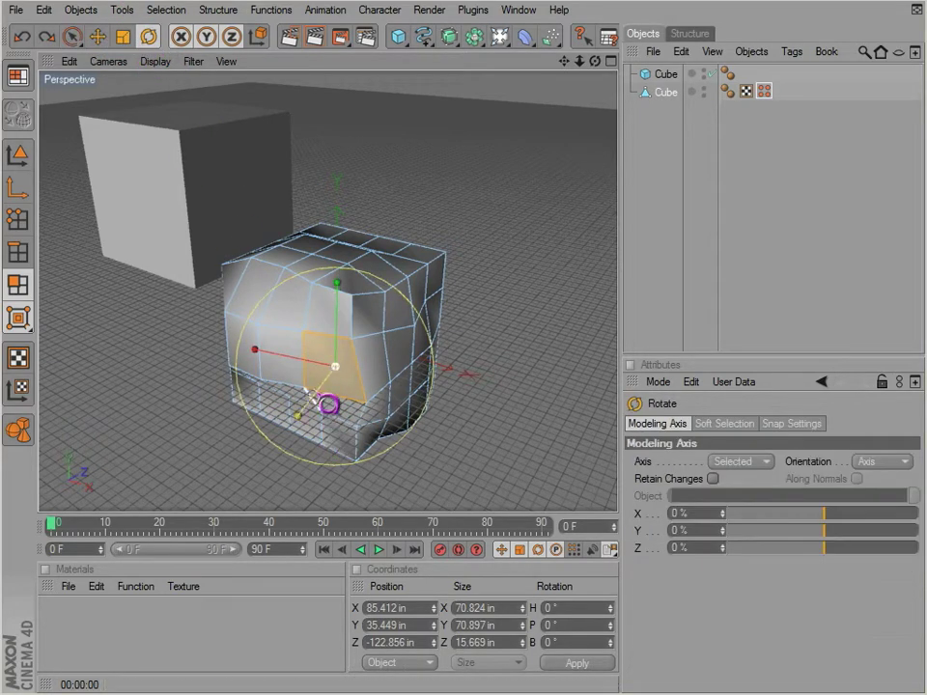
key(e)
key(Return)
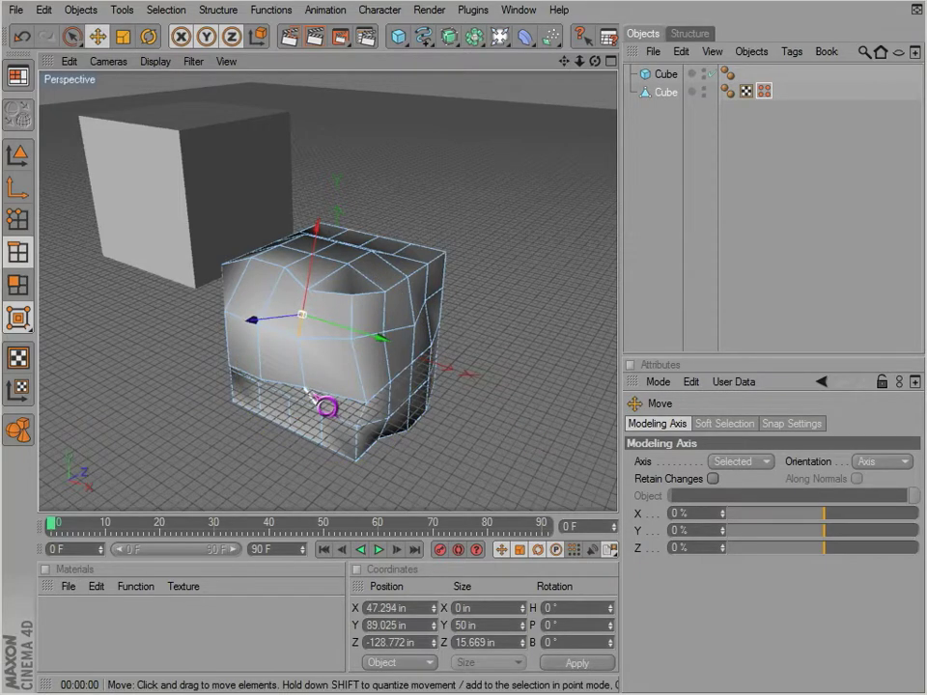
click(70, 39)
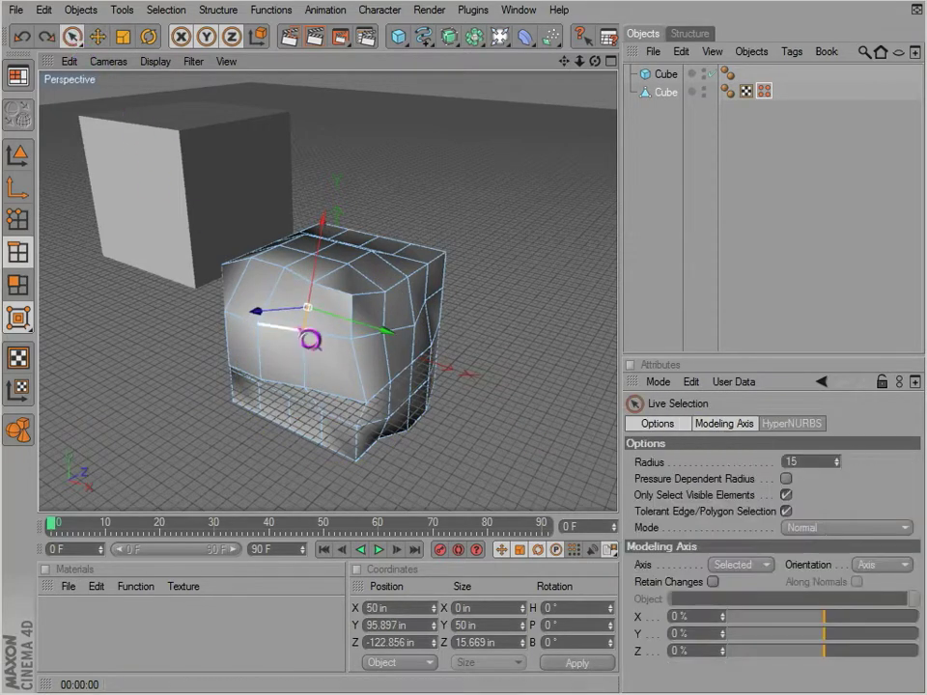
Select two adjacent lower front polygons and try moving elements of the front face in Auto Switch mode, undoing the changes.
drag(297, 327, 325, 365)
key(Return)
key(e)
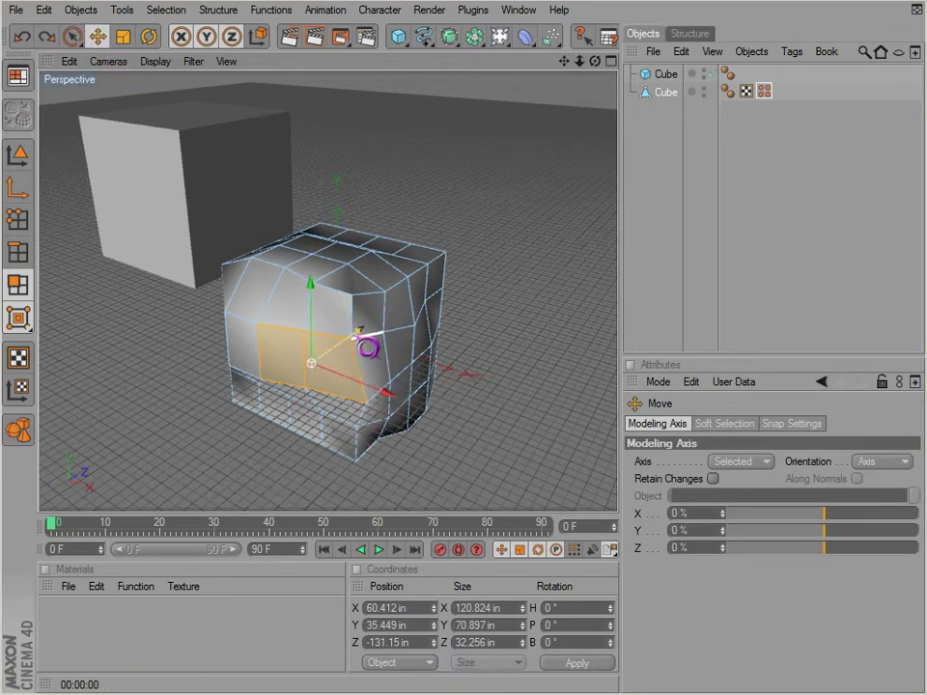
key(Return)
mouse_move(352, 338)
mouse_down()
mouse_move(521, 429)
mouse_move(351, 340)
mouse_up()
key(ctrl+z)
key(Return)
click(333, 367)
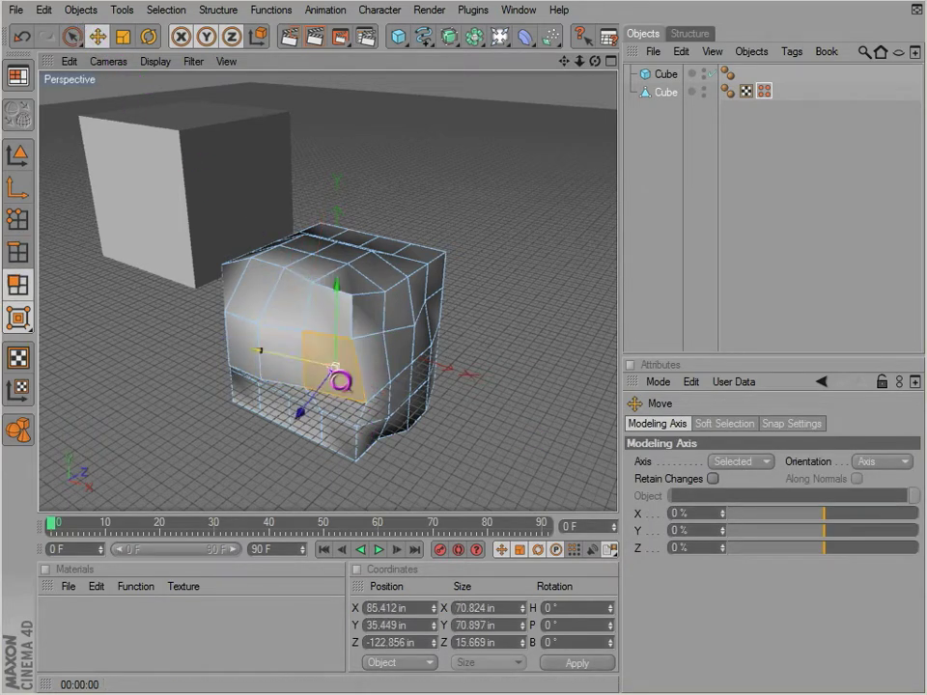
Try moving the single lower front polygon and its neighbouring elements, undoing each move.
key(Return)
mouse_move(315, 432)
mouse_down()
mouse_move(532, 435)
mouse_move(314, 431)
mouse_up()
key(ctrl+z)
key(Return)
key(ctrl+z)
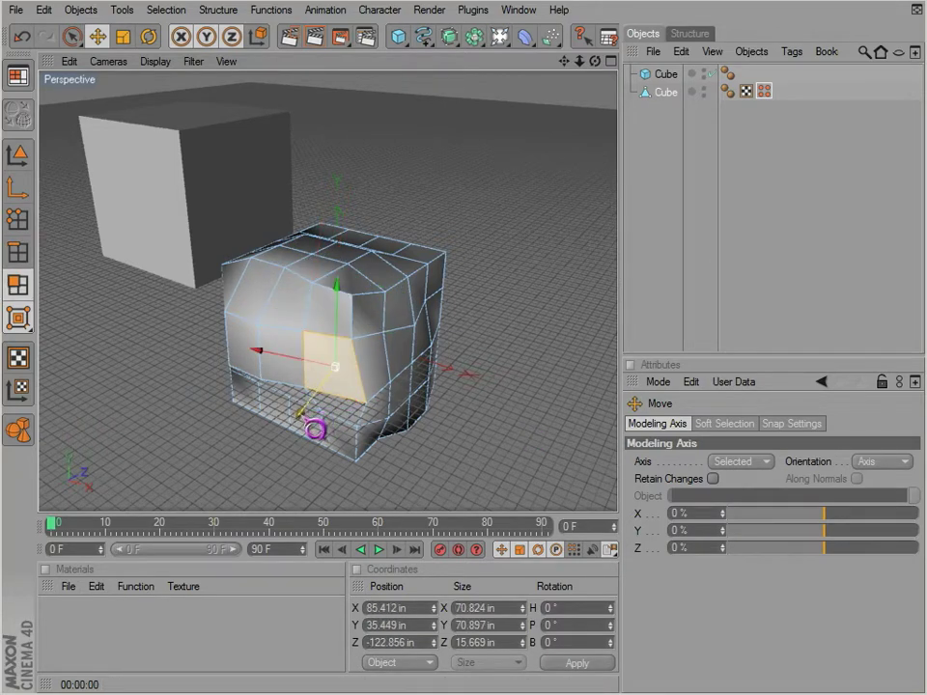
drag(520, 427, 519, 426)
key(ctrl+z)
drag(339, 310, 519, 427)
key(ctrl+z)
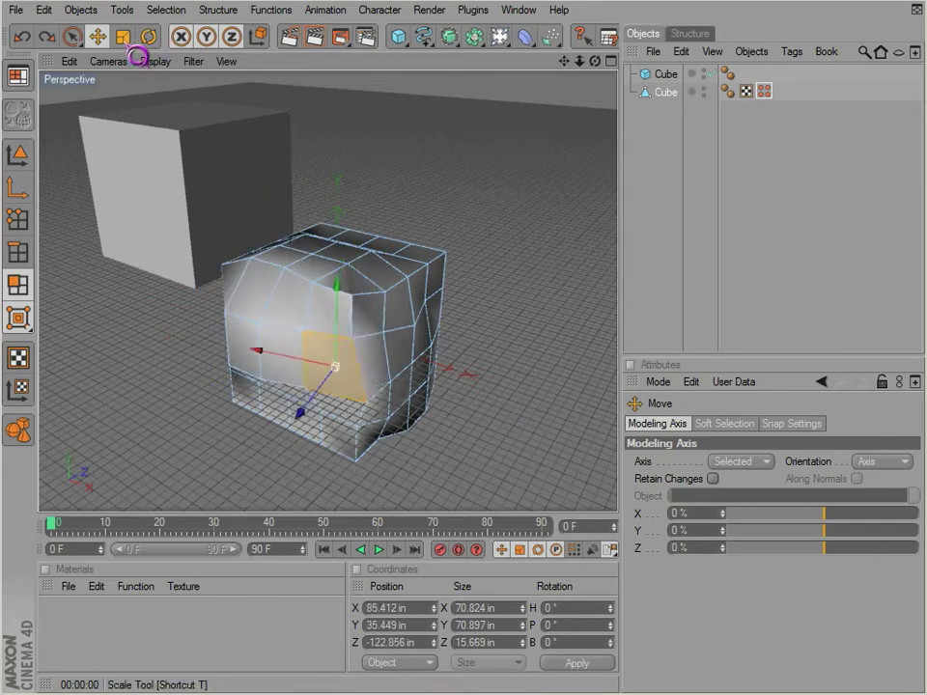
Try scaling on the cube's front face, and rotate its vertical edge slightly with the Rotate tool.
click(125, 43)
drag(544, 307, 533, 438)
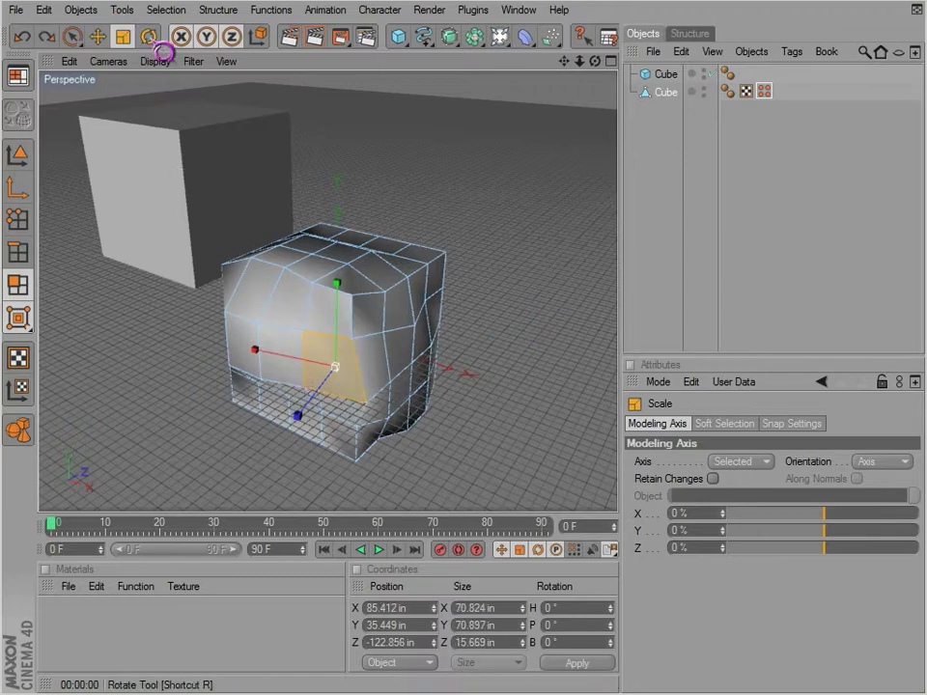
click(151, 38)
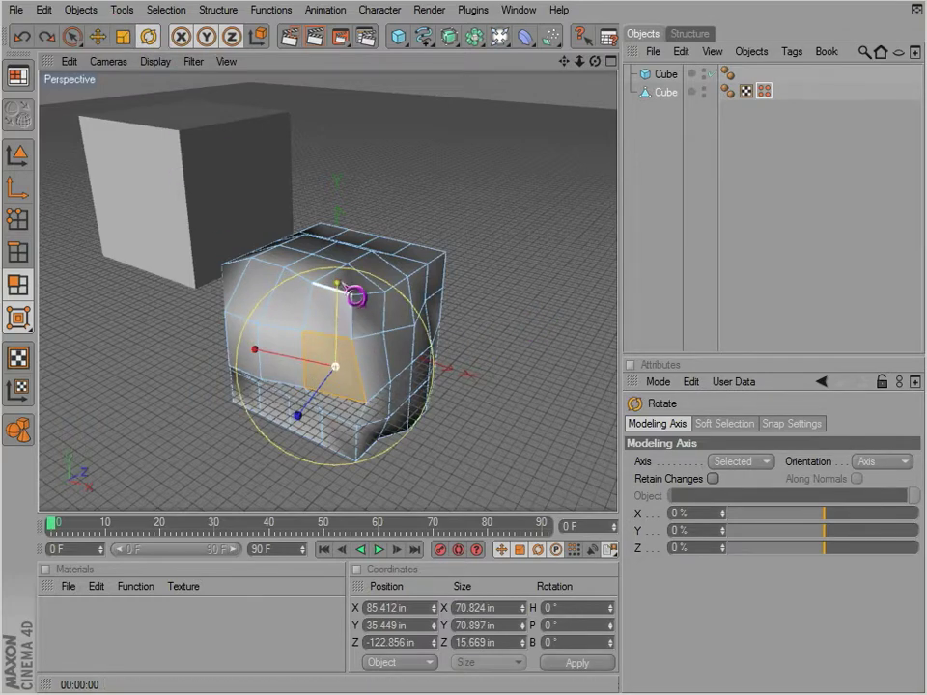
drag(340, 287, 314, 300)
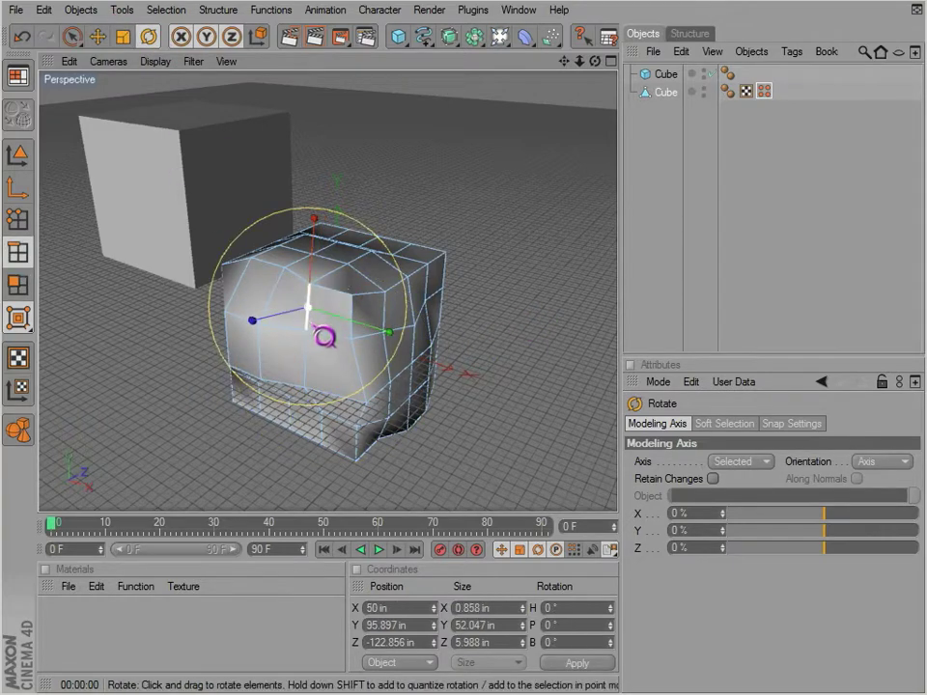
key(ctrl+z)
click(336, 367)
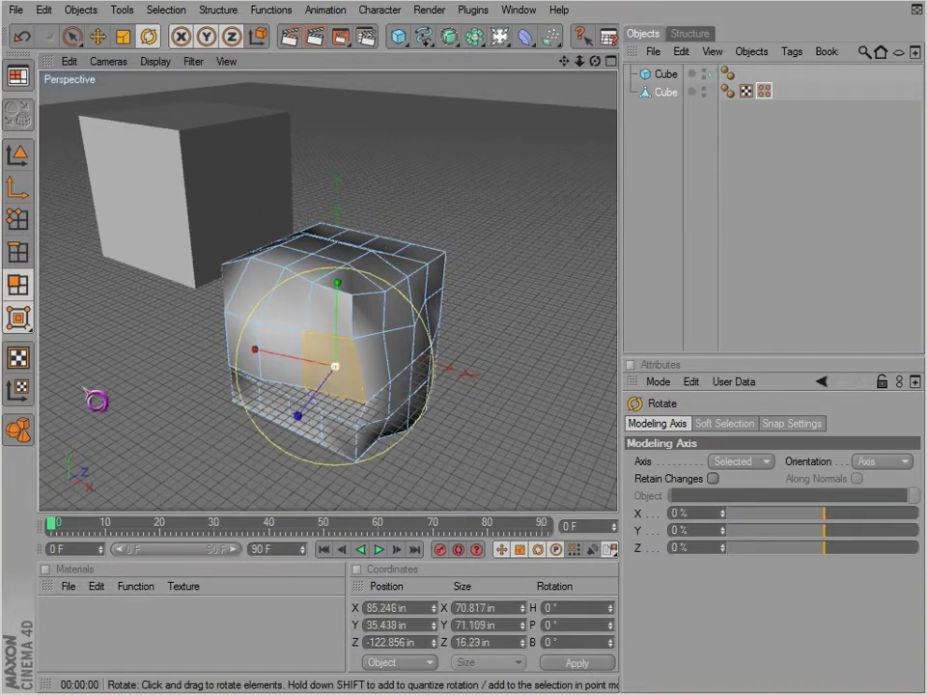
Switch to Tweak mode and select neighbouring polygons around the cube's front corner with Live Selection.
drag(30, 331, 72, 405)
mouse_move(386, 366)
mouse_down()
mouse_move(331, 373)
mouse_move(358, 388)
mouse_move(352, 372)
mouse_up()
click(72, 37)
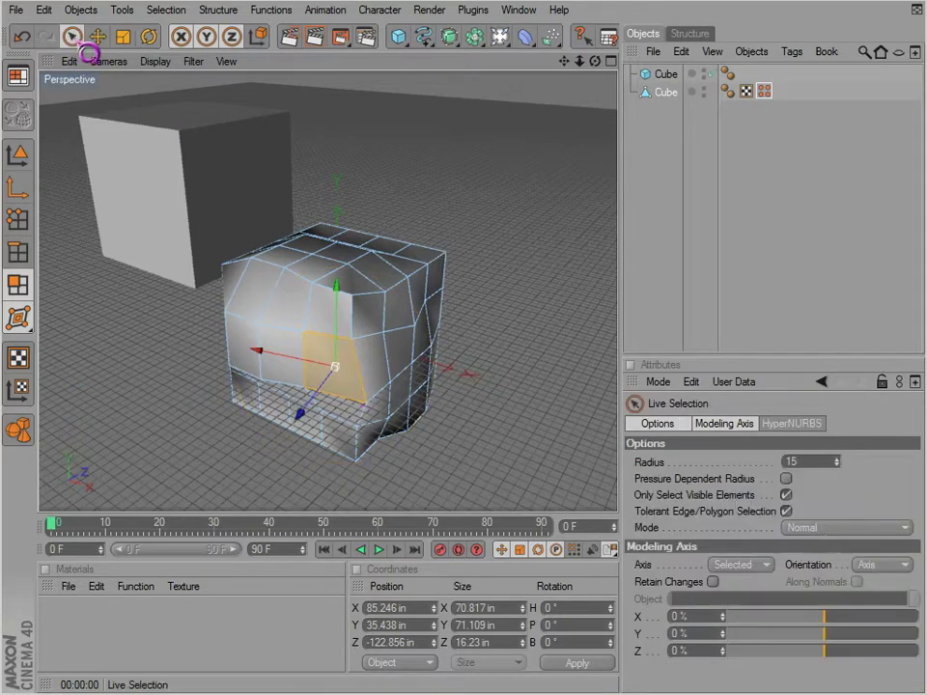
click(375, 365)
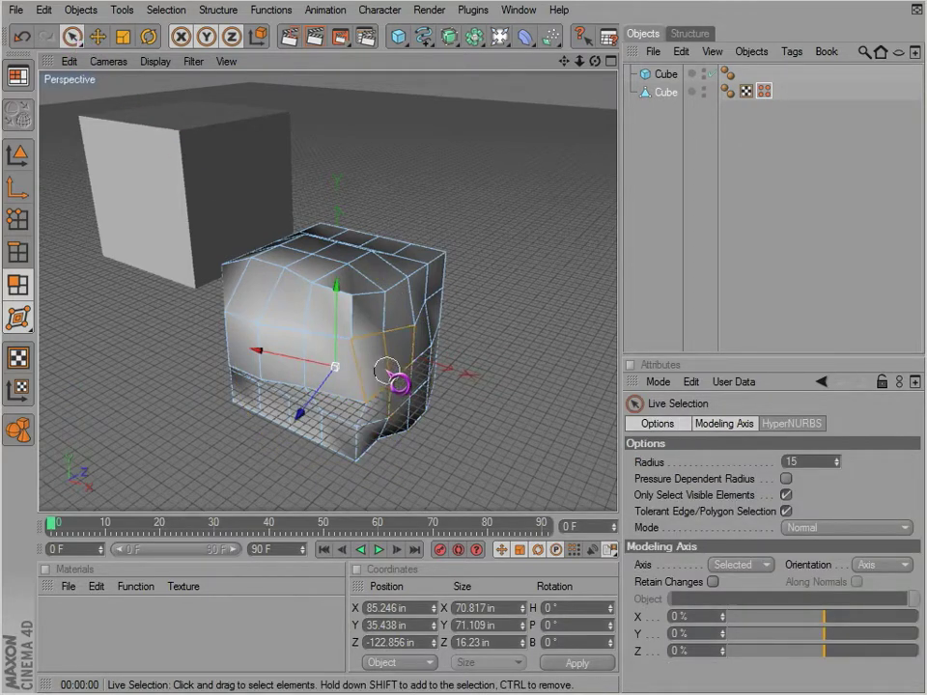
click(378, 372)
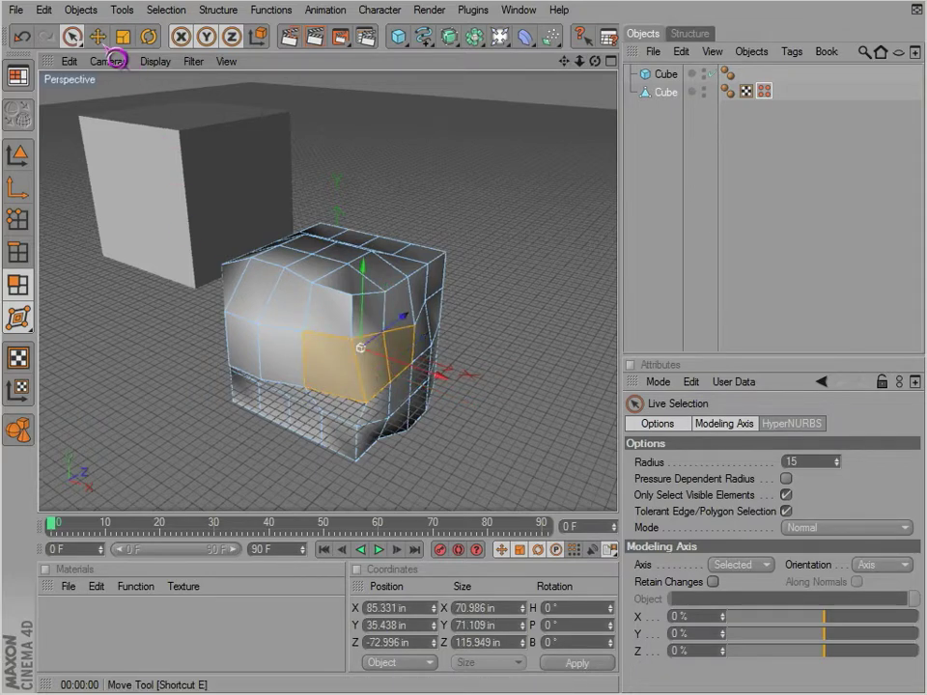
click(285, 348)
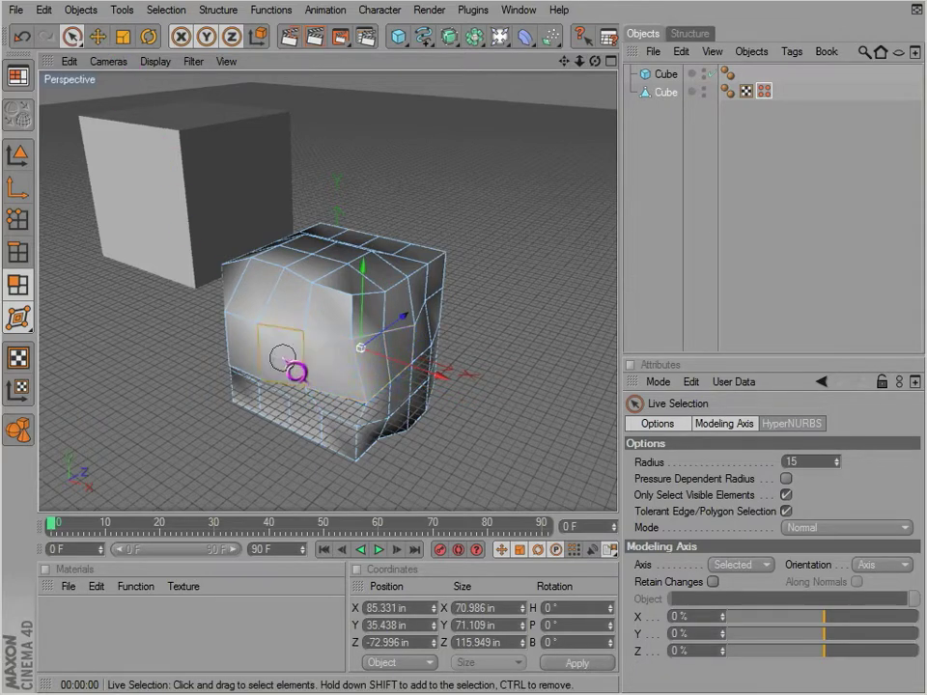
Try the Scale tool in Tweak mode on polygons and individual points of the cube's front, undoing the scaling.
click(121, 44)
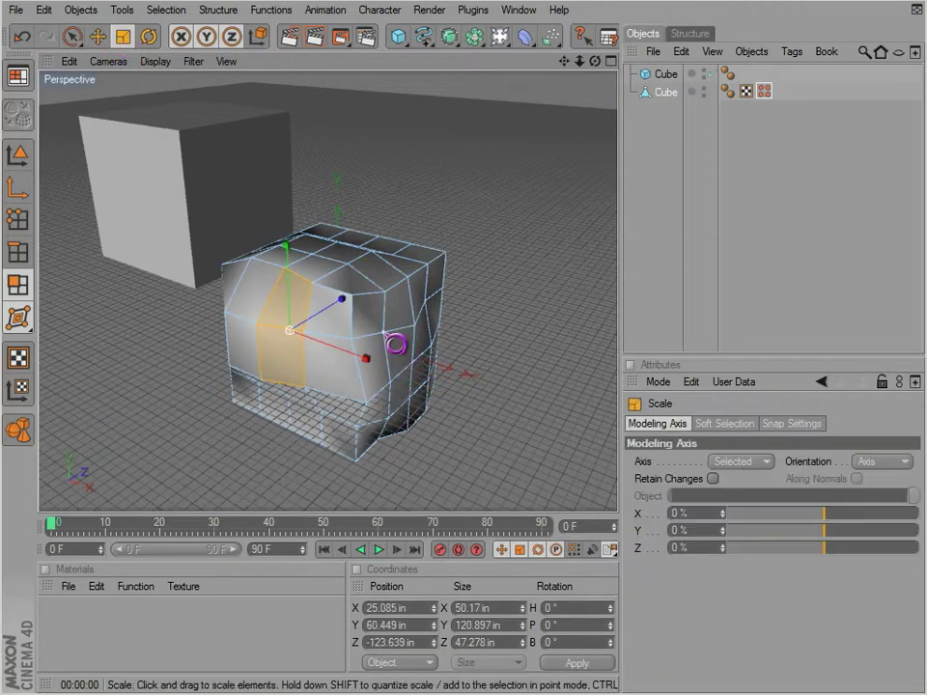
drag(389, 341, 520, 427)
key(Return)
key(ctrl+z)
mouse_move(365, 306)
mouse_down()
mouse_move(518, 438)
mouse_move(368, 304)
mouse_up()
click(313, 285)
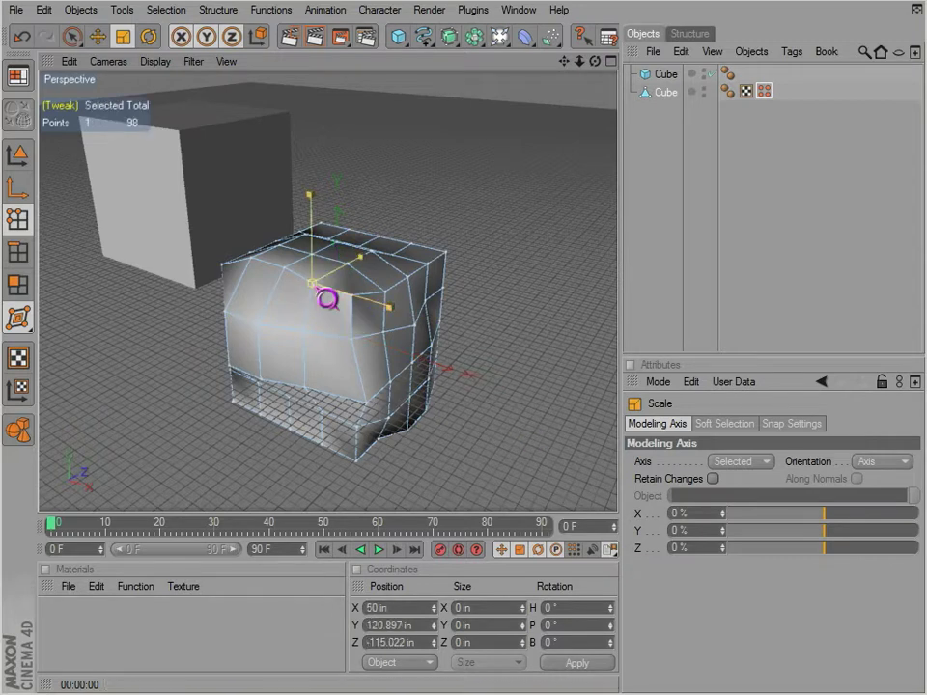
click(353, 341)
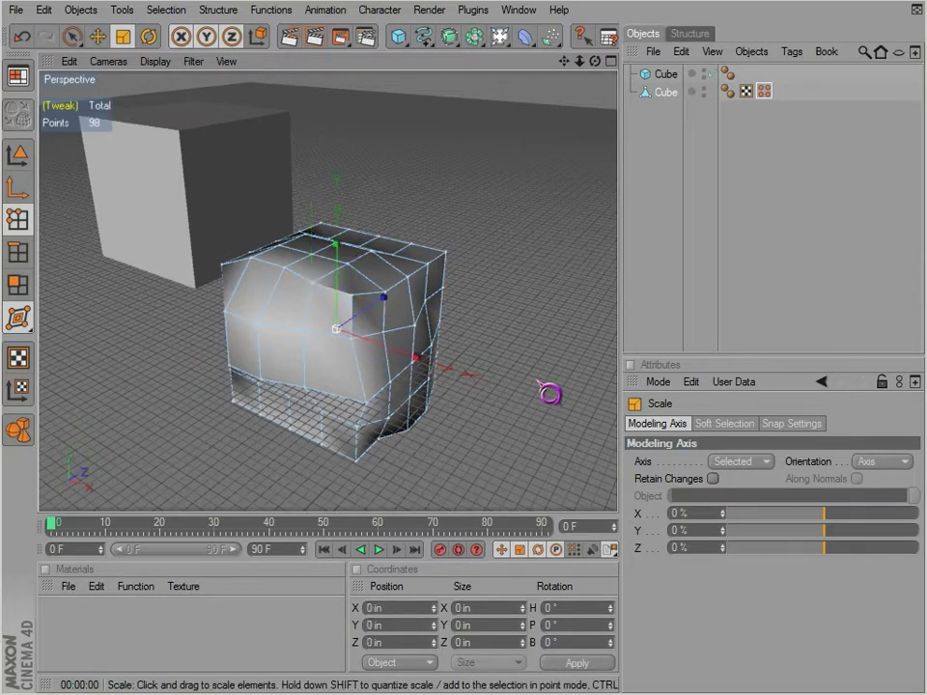
click(385, 293)
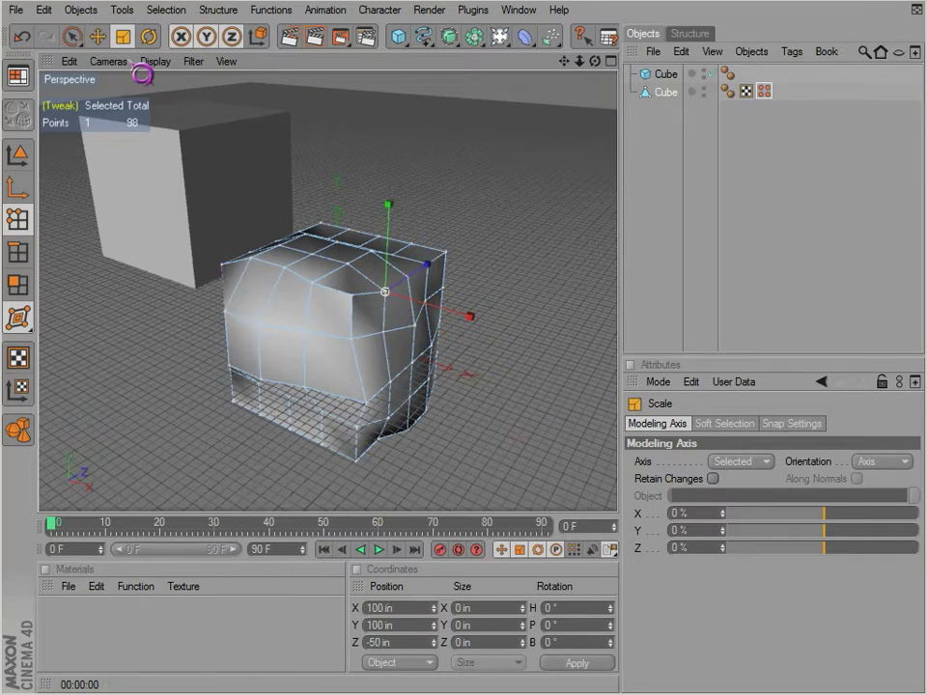
Rotate front polygons and the vertical front edge directly in Tweak mode with the Rotate tool.
click(145, 40)
drag(284, 357, 338, 377)
click(272, 301)
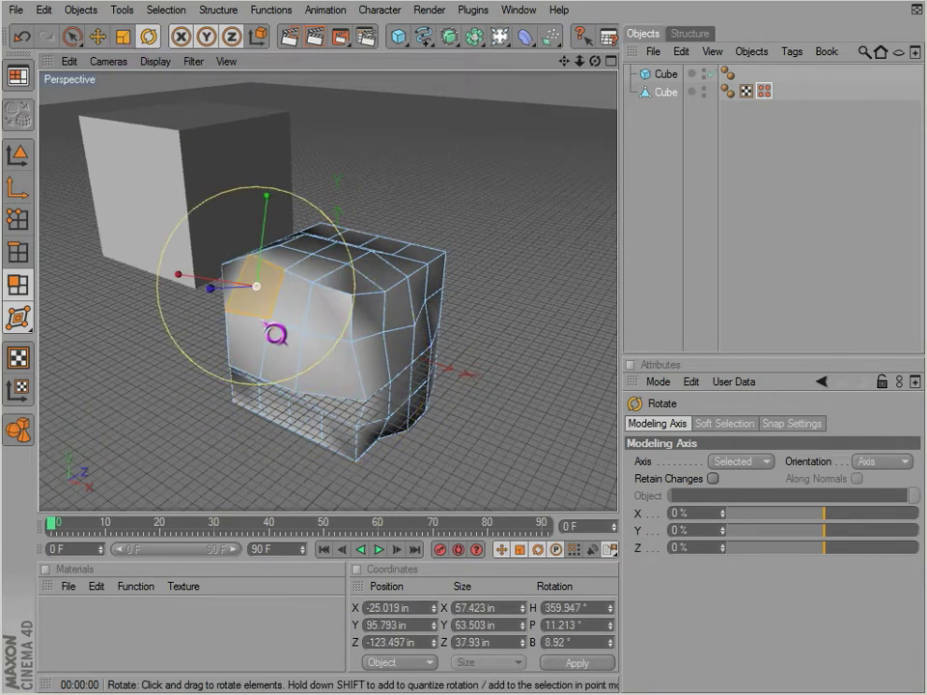
drag(268, 325, 300, 301)
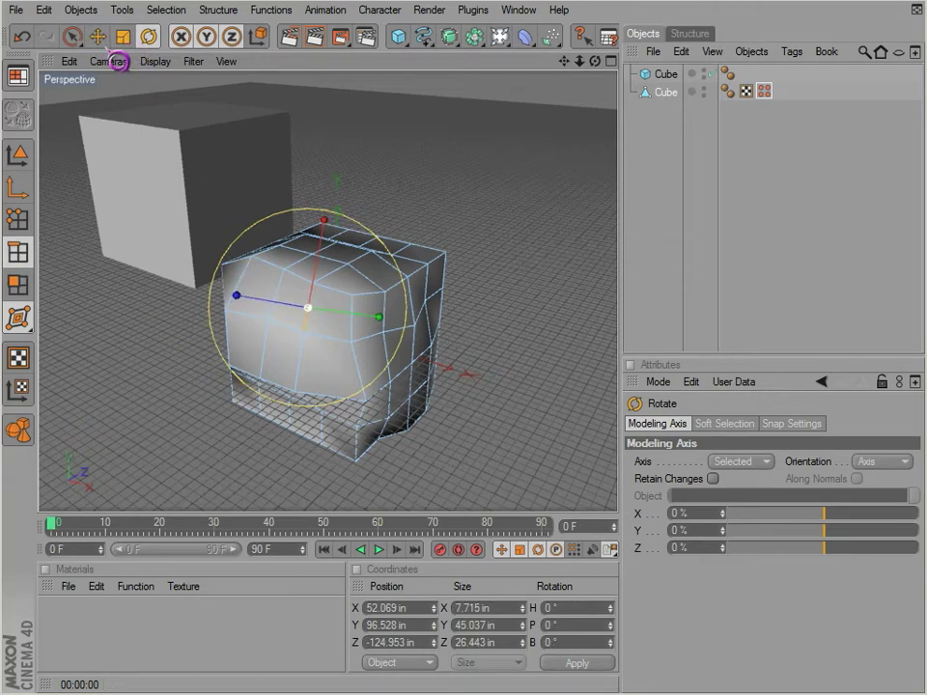
Scale the lower front corner polygon and the upper side polygon of the cube in Tweak mode.
key(t)
click(338, 374)
click(413, 305)
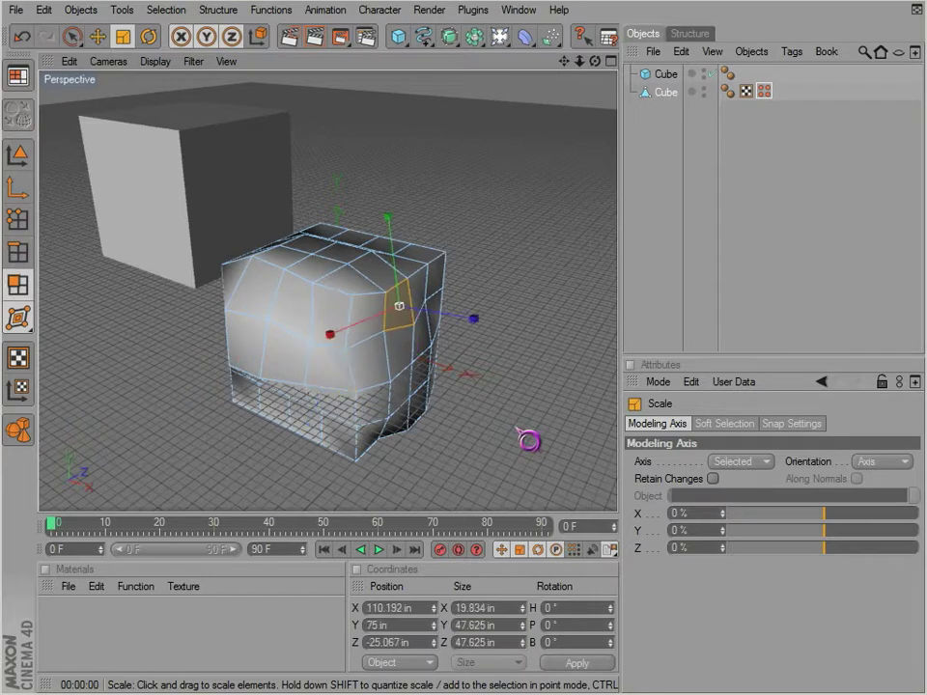
Move individual elements on the cube's lower front with the Move tool in Tweak mode, and return to Default mode.
click(19, 252)
drag(519, 426, 516, 425)
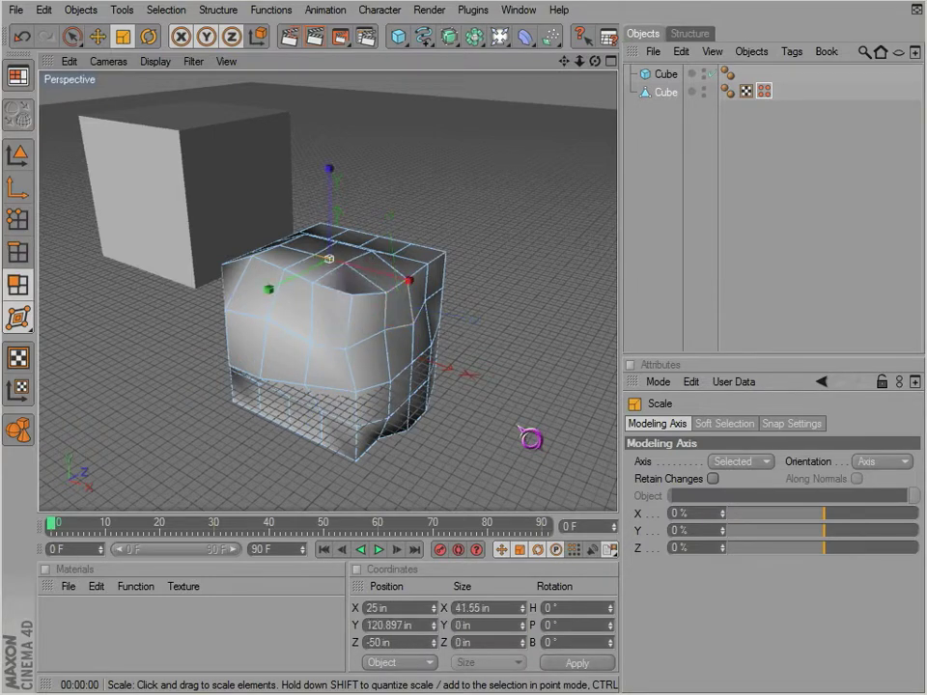
click(97, 37)
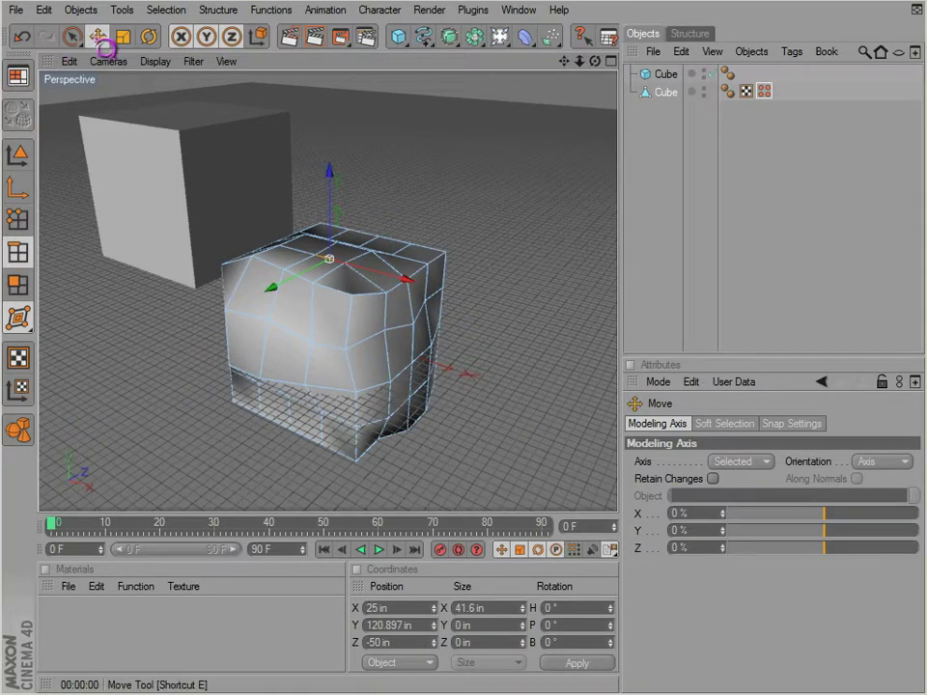
click(263, 327)
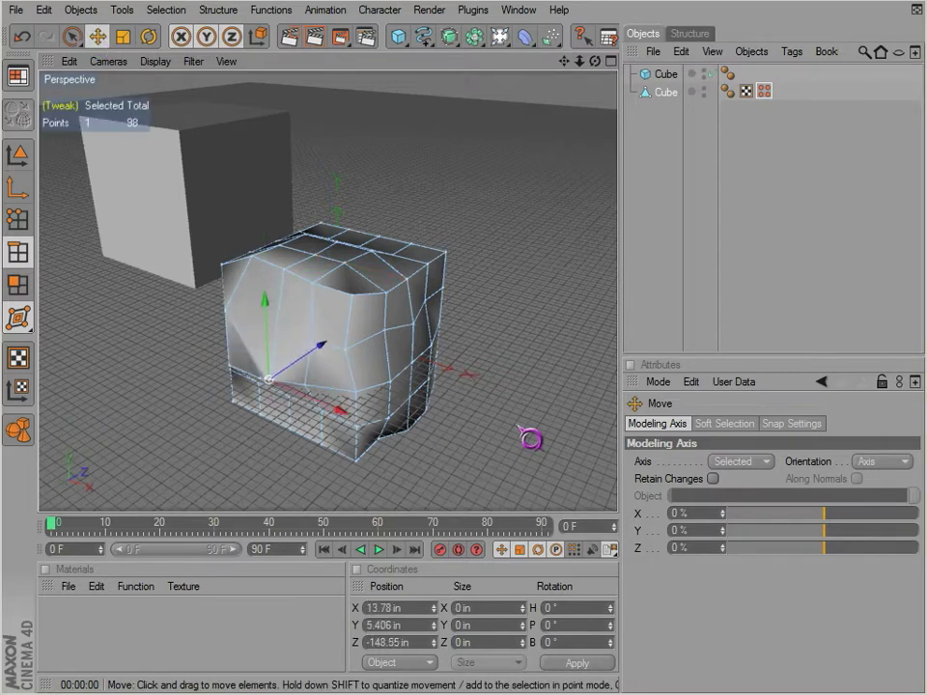
drag(357, 426, 342, 442)
mouse_move(372, 365)
mouse_down()
mouse_move(388, 358)
mouse_move(363, 352)
mouse_move(373, 365)
mouse_up()
drag(33, 334, 62, 334)
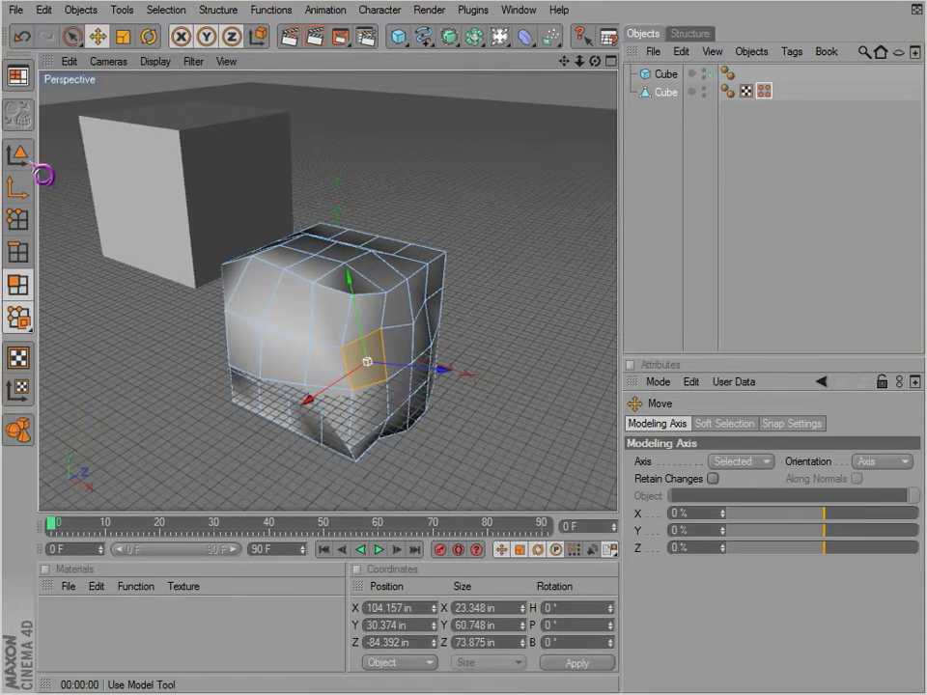
Try moving the whole editable cube in Model mode and undo the moves.
click(19, 157)
drag(340, 306, 340, 238)
key(ctrl+z)
mouse_move(518, 428)
mouse_down()
mouse_move(424, 447)
mouse_move(550, 443)
mouse_move(521, 435)
mouse_up()
key(ctrl+z)
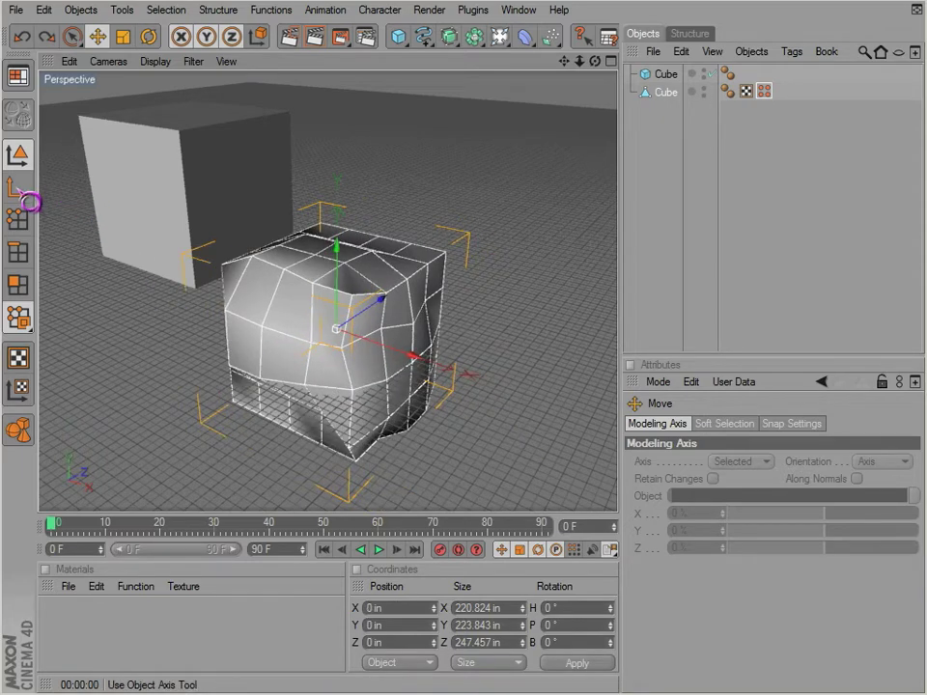
Move only the cube's object axis along Z to about -237 in, outside the mesh, in Object Axis mode.
click(23, 193)
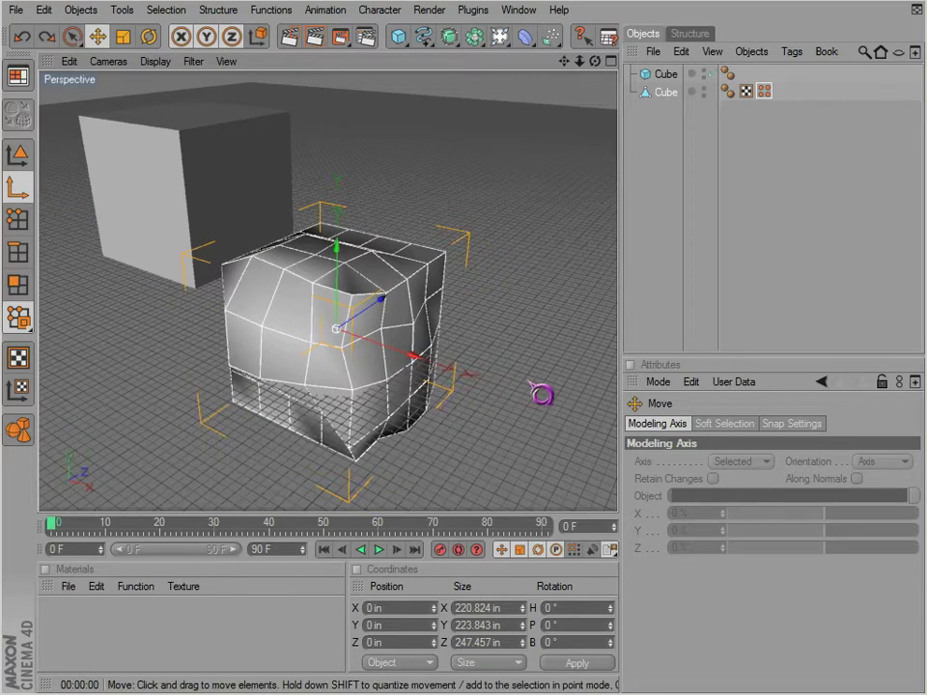
drag(369, 307, 259, 381)
alt+right_drag(361, 340, 323, 342)
alt+middle_drag(348, 361, 359, 336)
alt+drag(348, 361, 212, 319)
alt+drag(531, 439, 323, 352)
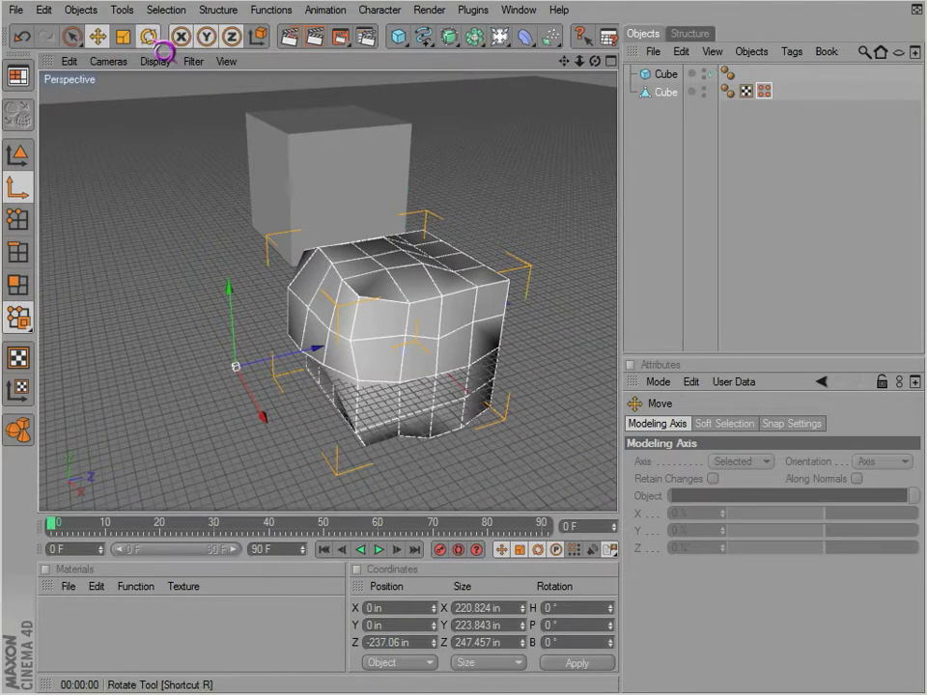
Try rotating the cube around its displaced axis in Model mode and undo the rotation.
click(149, 39)
click(18, 155)
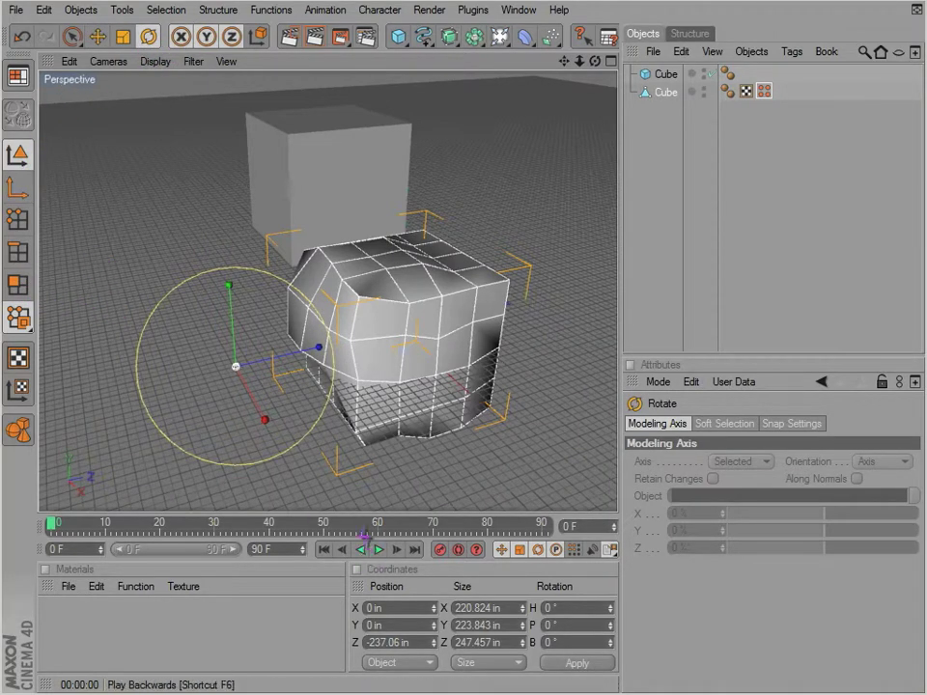
drag(533, 440, 531, 440)
key(ctrl+z)
alt+drag(383, 403, 531, 440)
alt+right_drag(386, 311, 386, 311)
alt+drag(385, 310, 384, 307)
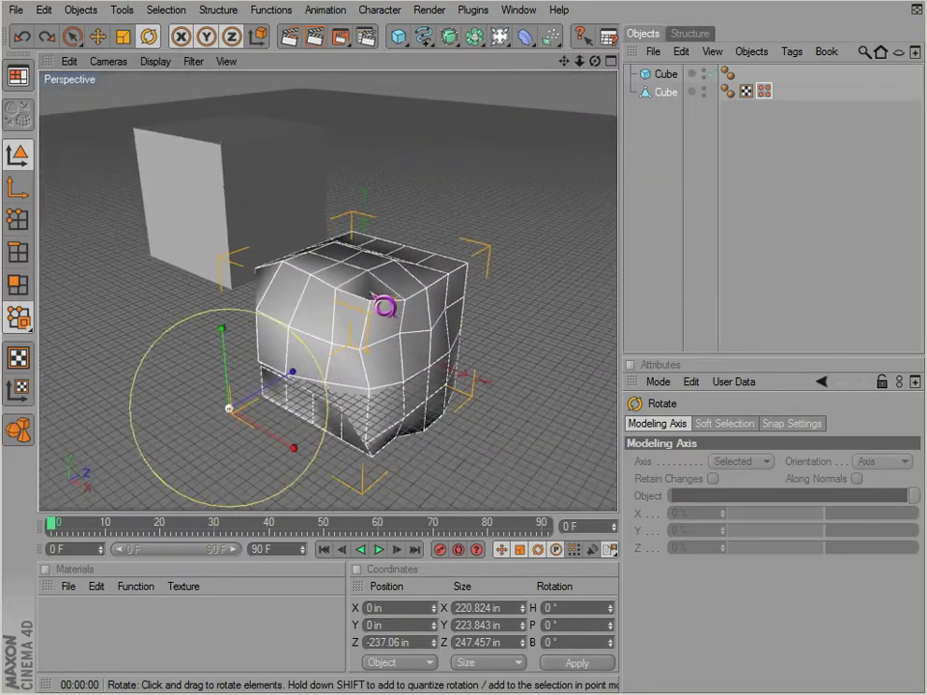
Try Center Axis To and Center Object To on the cube, undoing each centring.
click(190, 9)
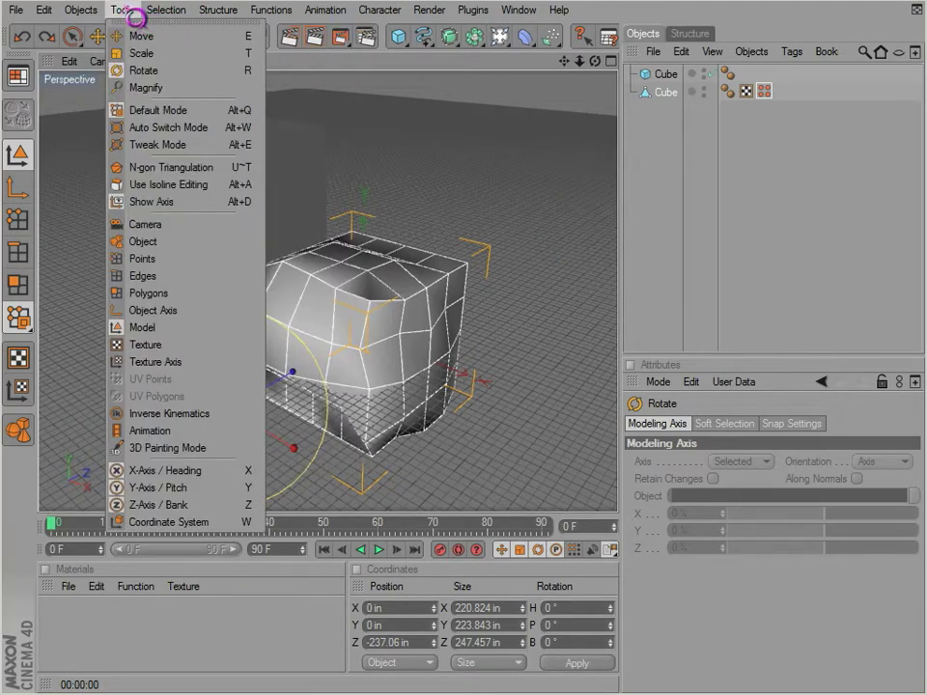
mouse_move(241, 56)
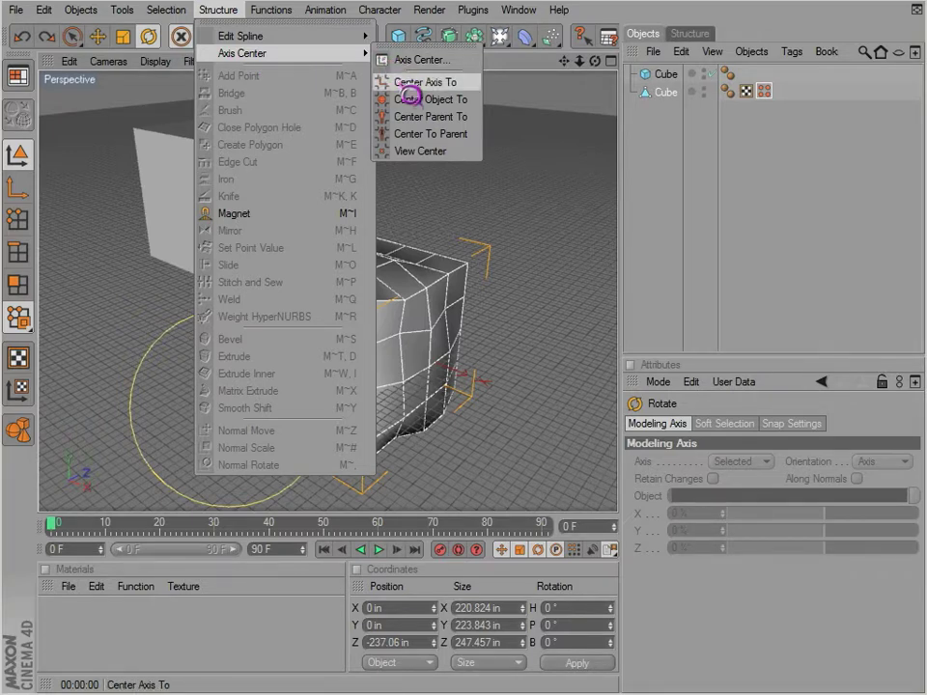
click(409, 84)
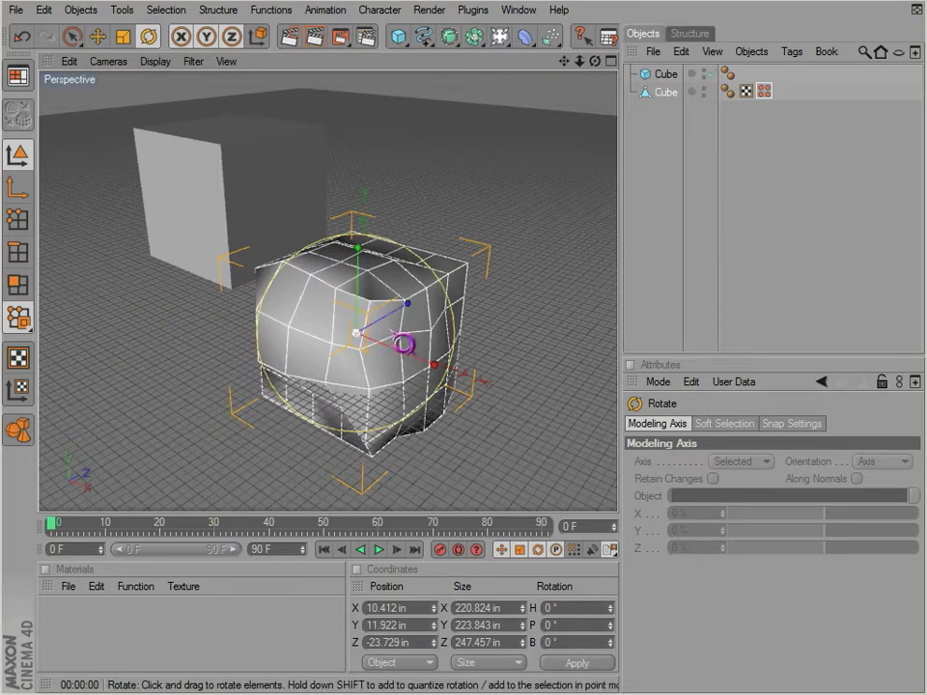
key(ctrl+z)
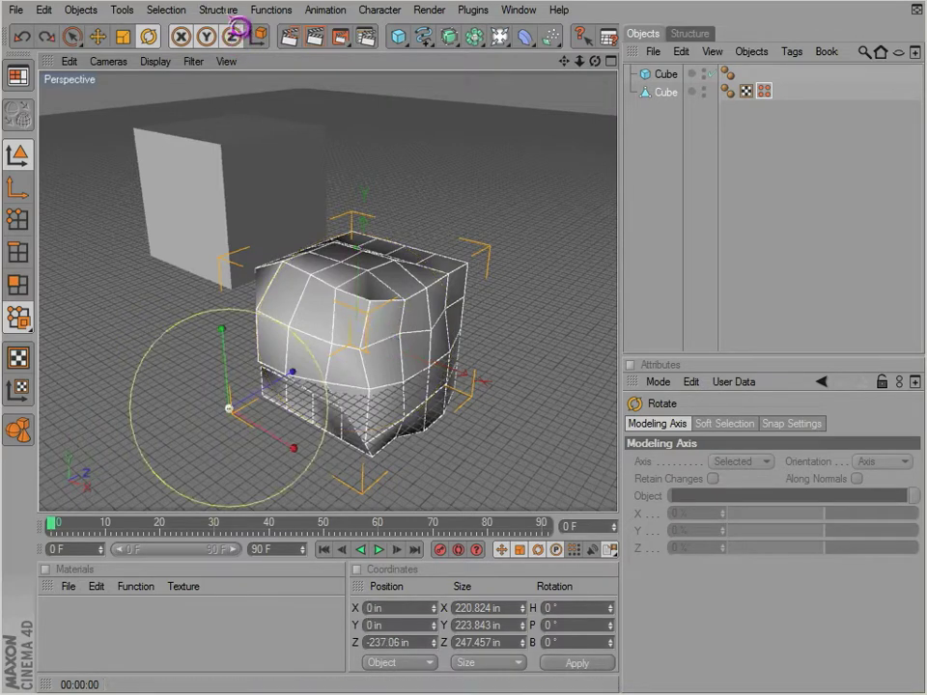
click(228, 13)
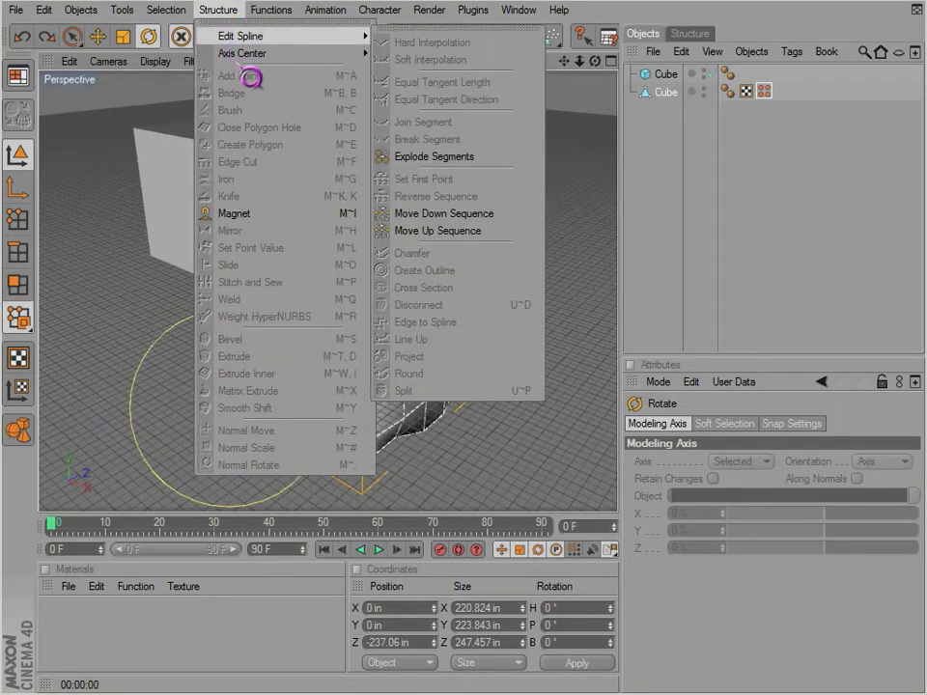
mouse_move(275, 54)
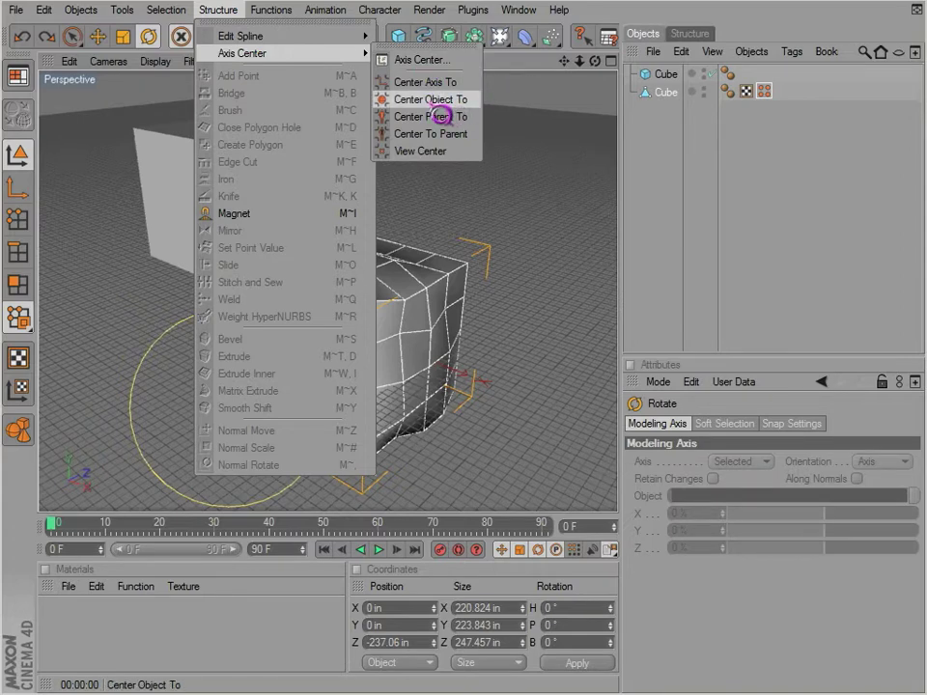
click(430, 100)
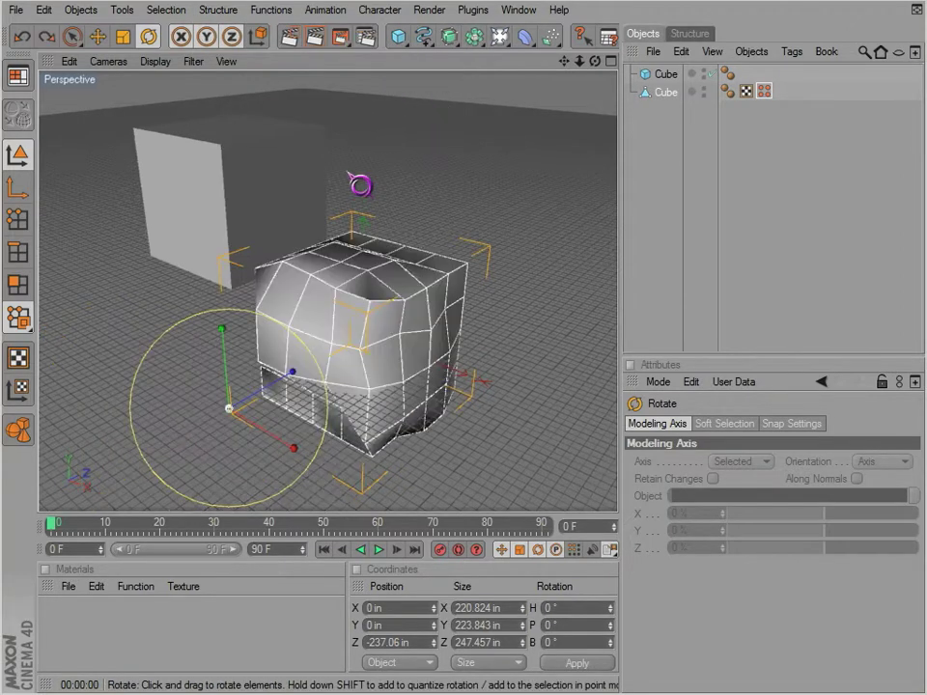
Place the cube's displaced axis back at the centre of its mesh with Center Axis To.
click(218, 11)
mouse_move(241, 56)
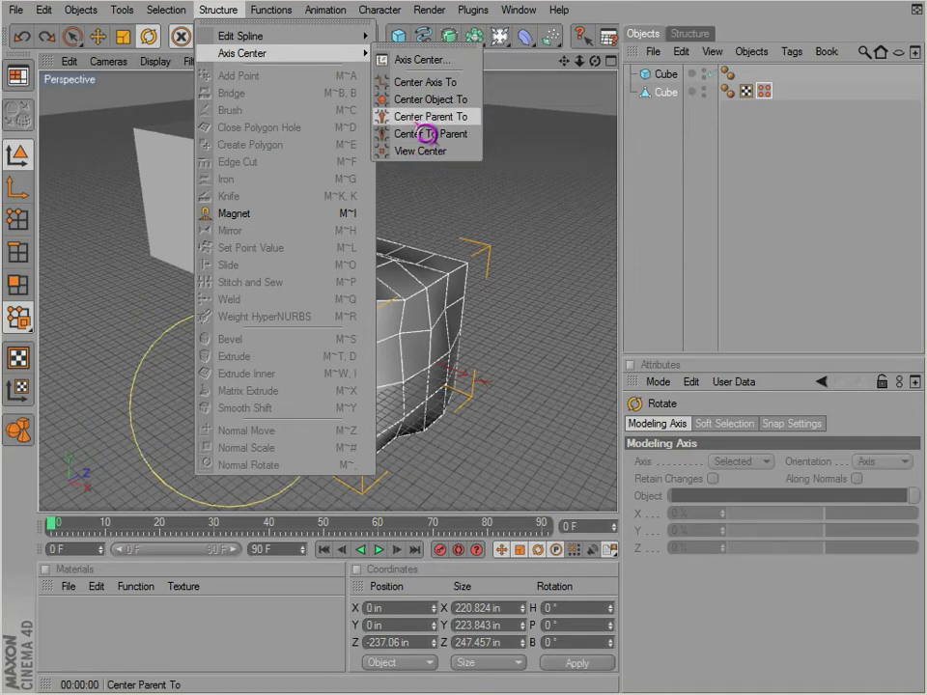
click(423, 84)
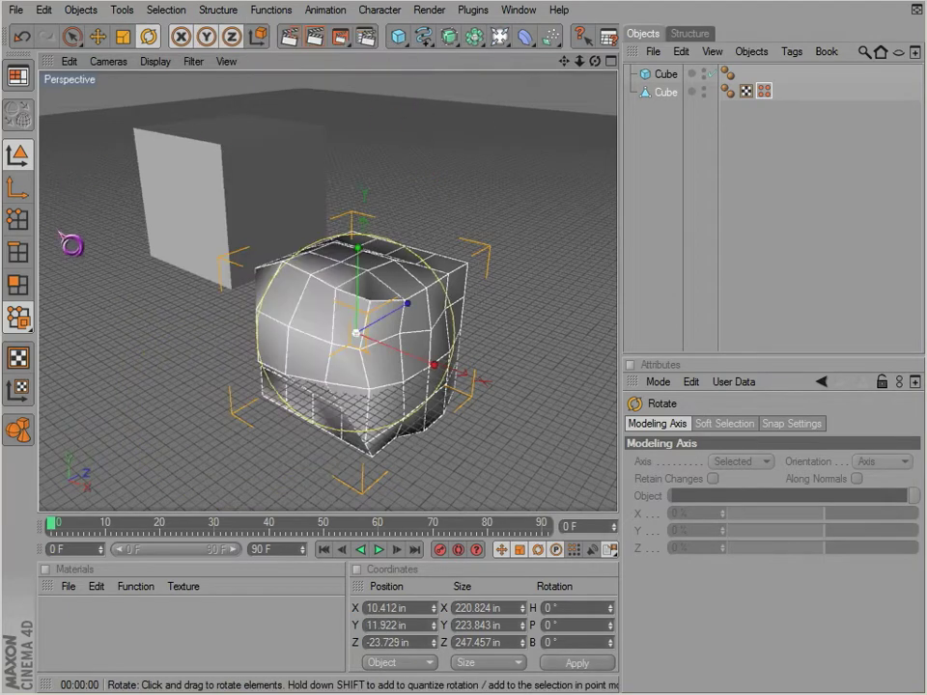
Select six points along the cube's top and bottom front with Live Selection in Points mode, and return to Model mode.
click(20, 224)
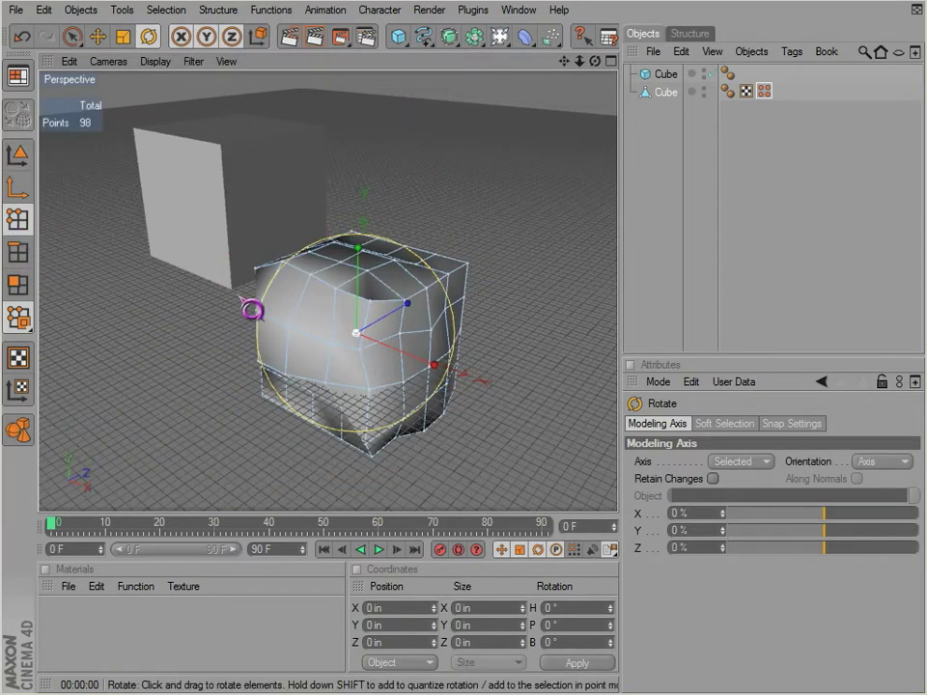
alt+drag(516, 426, 270, 298)
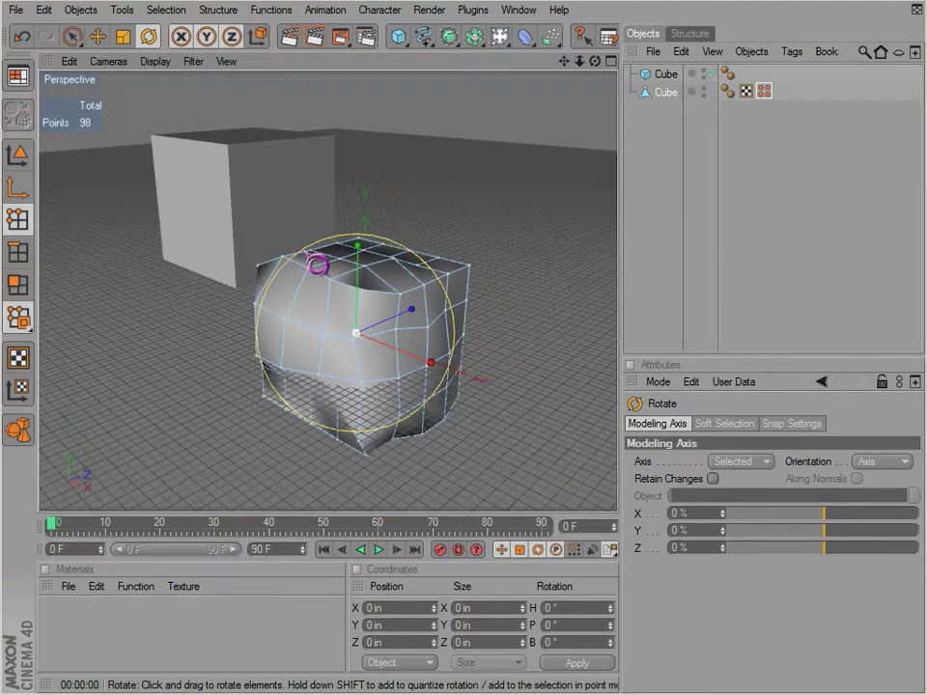
alt+drag(430, 380, 532, 439)
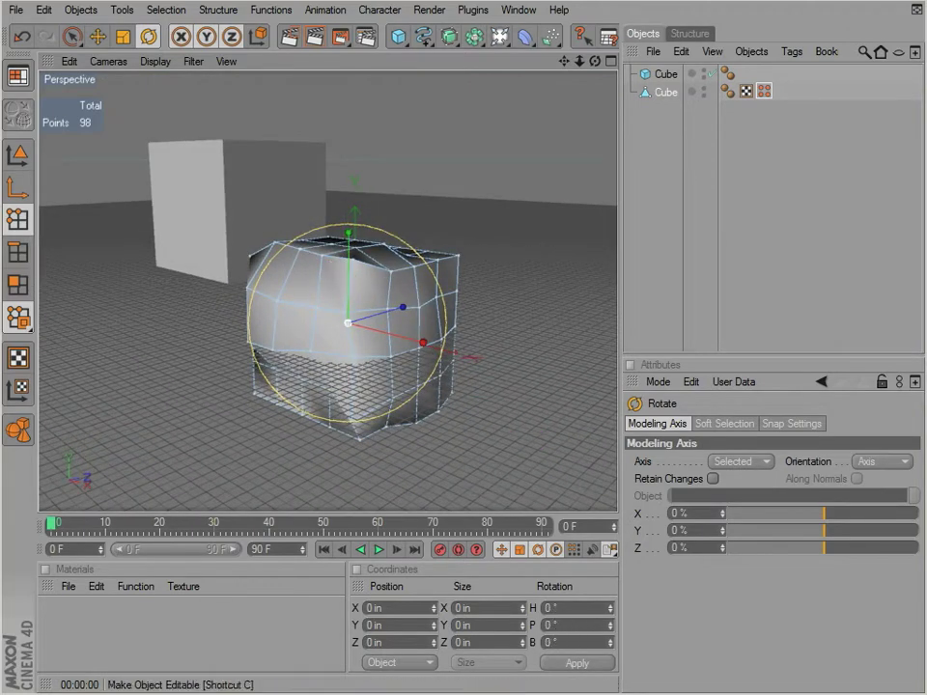
click(72, 37)
drag(291, 251, 371, 263)
mouse_move(265, 305)
alt+mouse_down()
mouse_move(531, 438)
mouse_move(521, 450)
mouse_move(277, 311)
alt+mouse_up()
mouse_move(348, 414)
shift+mouse_down()
mouse_move(287, 407)
mouse_move(253, 372)
mouse_move(522, 429)
shift+mouse_up()
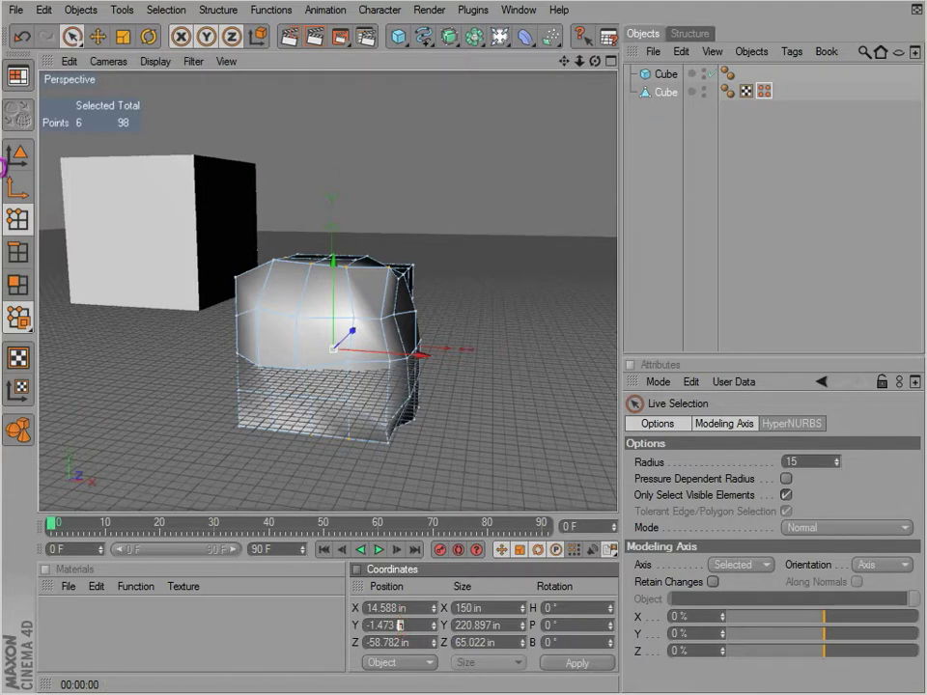
click(20, 169)
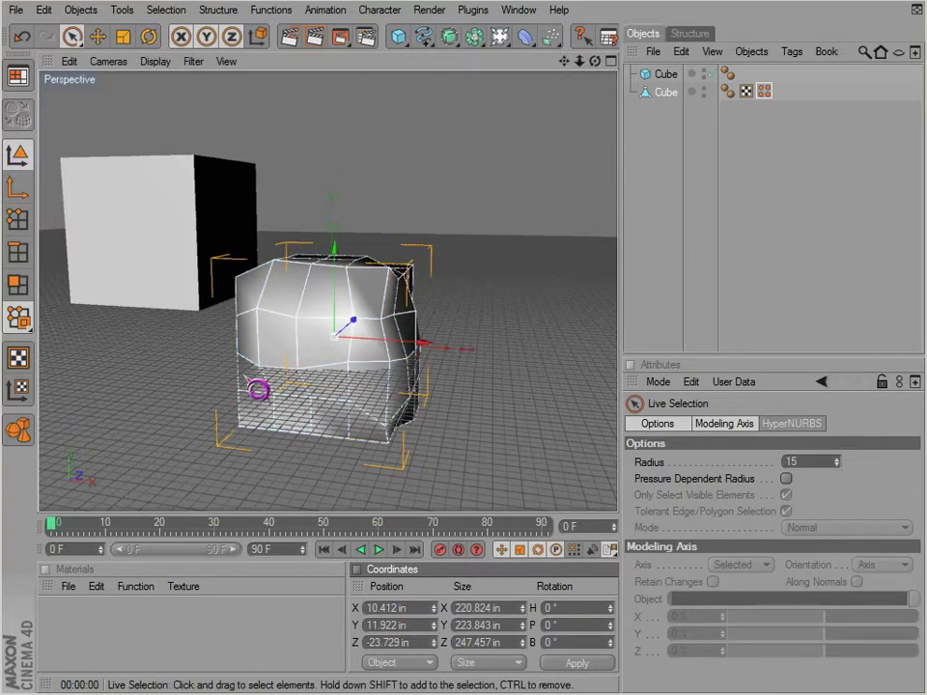
alt+drag(248, 379, 519, 426)
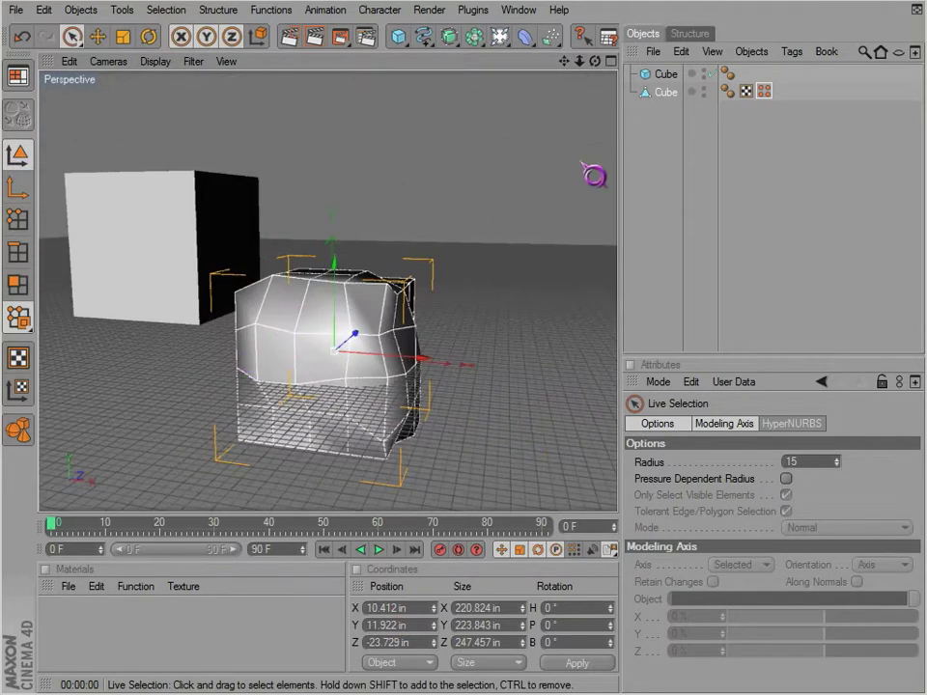
alt+drag(526, 266, 452, 289)
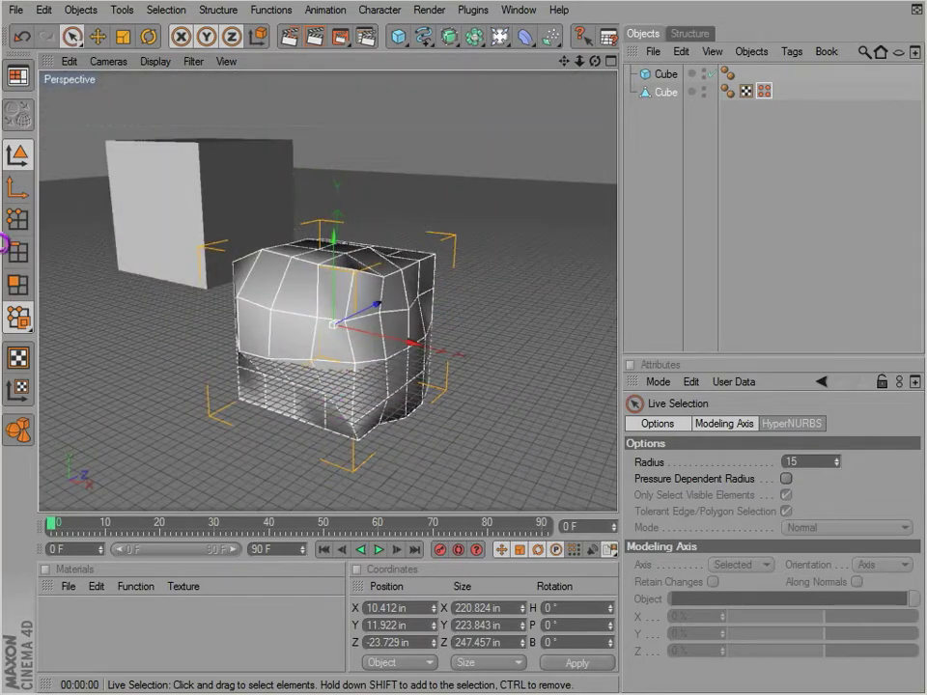
Select all visible points of the cube with Rectangle Selection in Points mode, and return to Model mode.
click(17, 219)
alt+drag(144, 309, 316, 352)
drag(73, 36, 94, 50)
drag(153, 189, 475, 495)
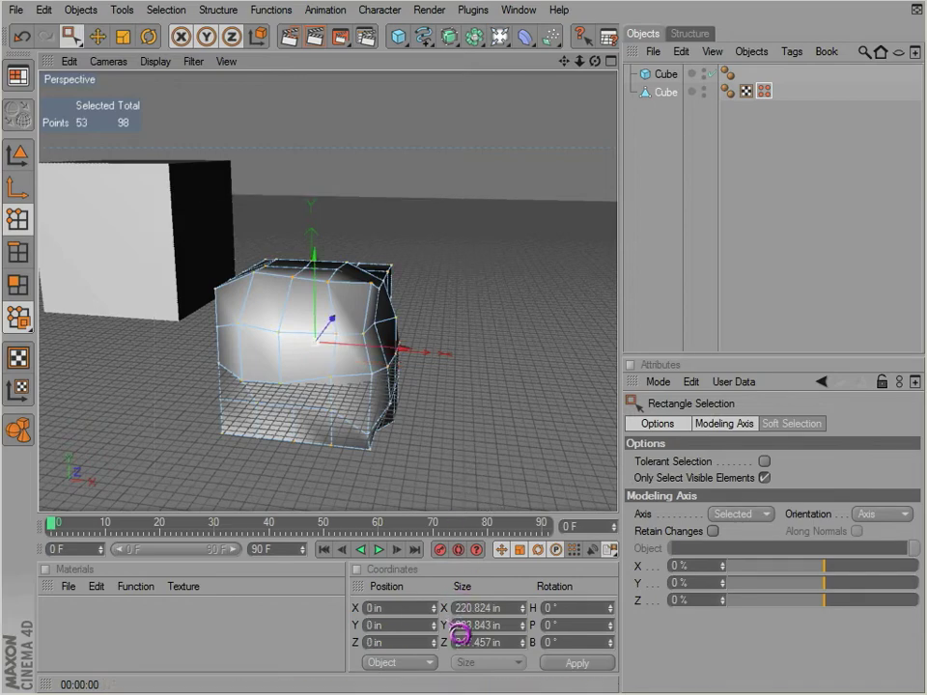
alt+drag(519, 431, 300, 439)
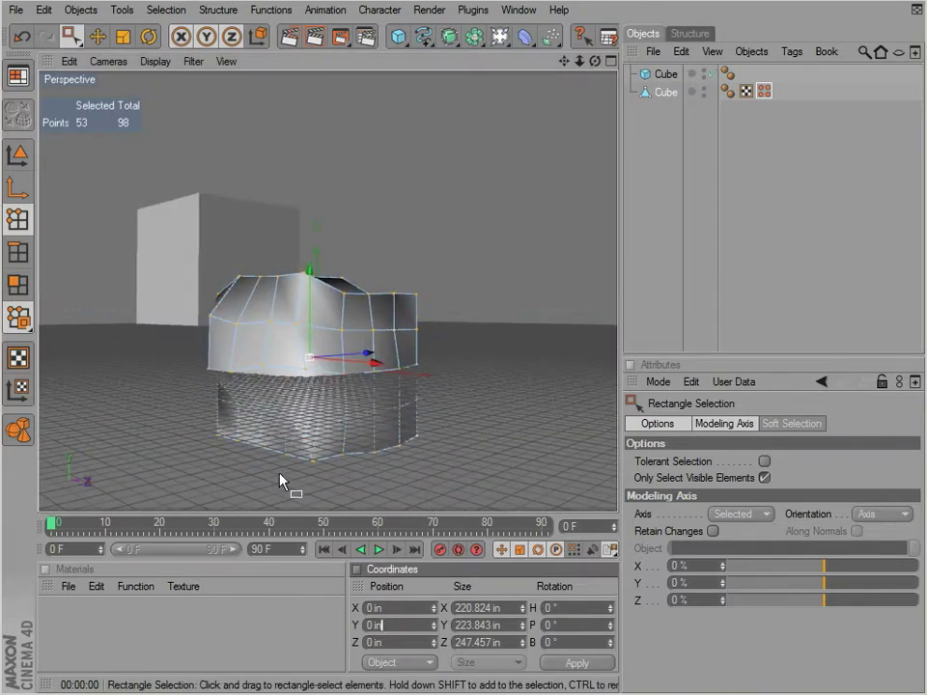
alt+drag(279, 481, 240, 401)
alt+drag(234, 344, 519, 433)
click(19, 157)
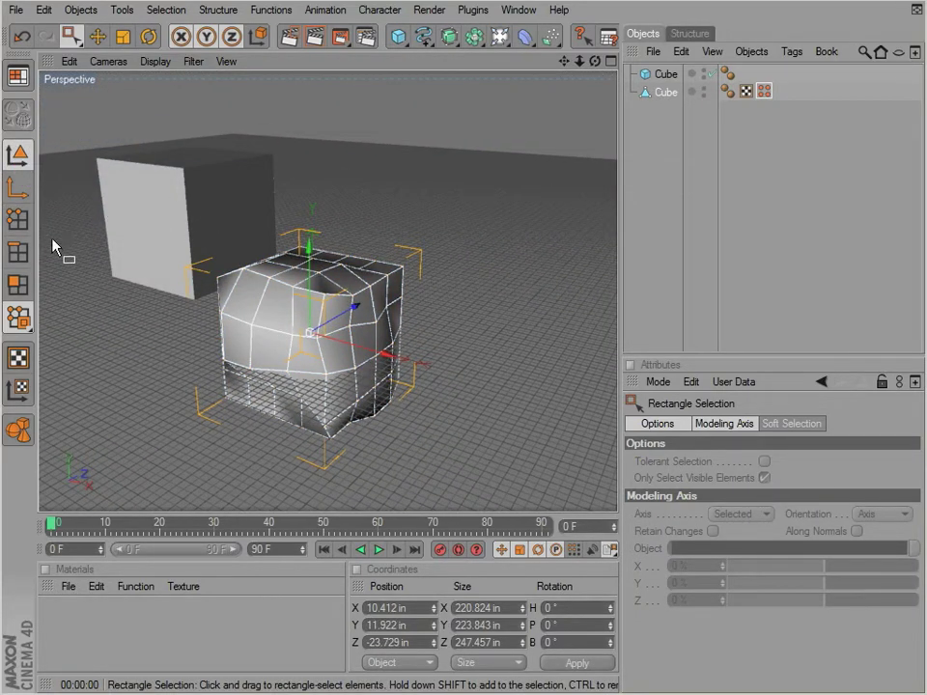
Clear the cube's point selection with Live Selection in Points mode and switch to Polygons mode.
click(21, 226)
drag(77, 38, 96, 57)
click(189, 335)
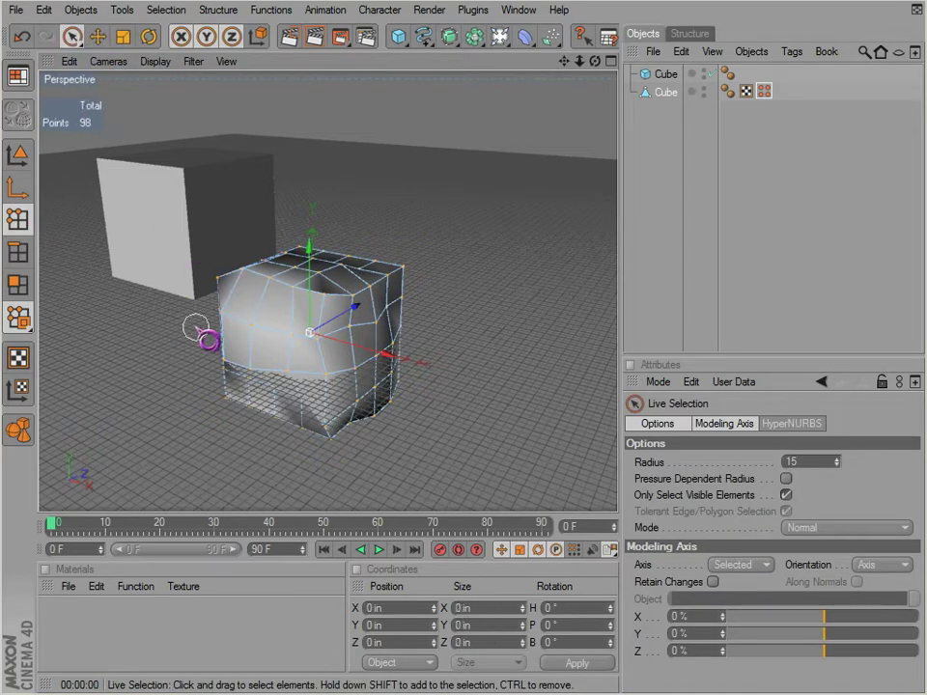
drag(328, 346, 319, 361)
click(269, 340)
click(21, 286)
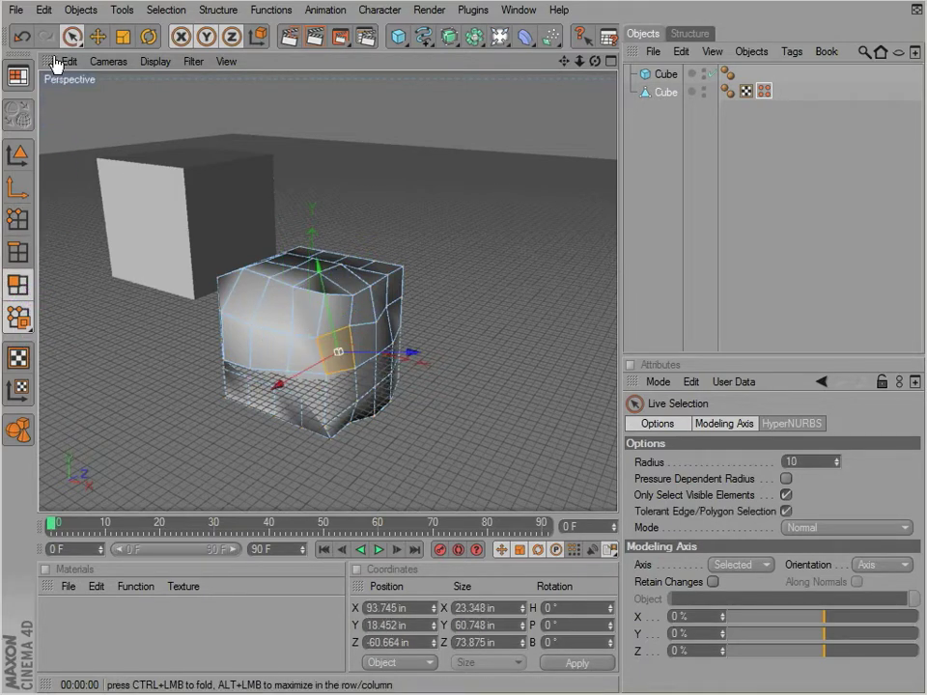
Select the cube's bottom row of points with Rectangle Selection in the Front view, and return to the four-view layout.
drag(73, 35, 141, 62)
click(23, 226)
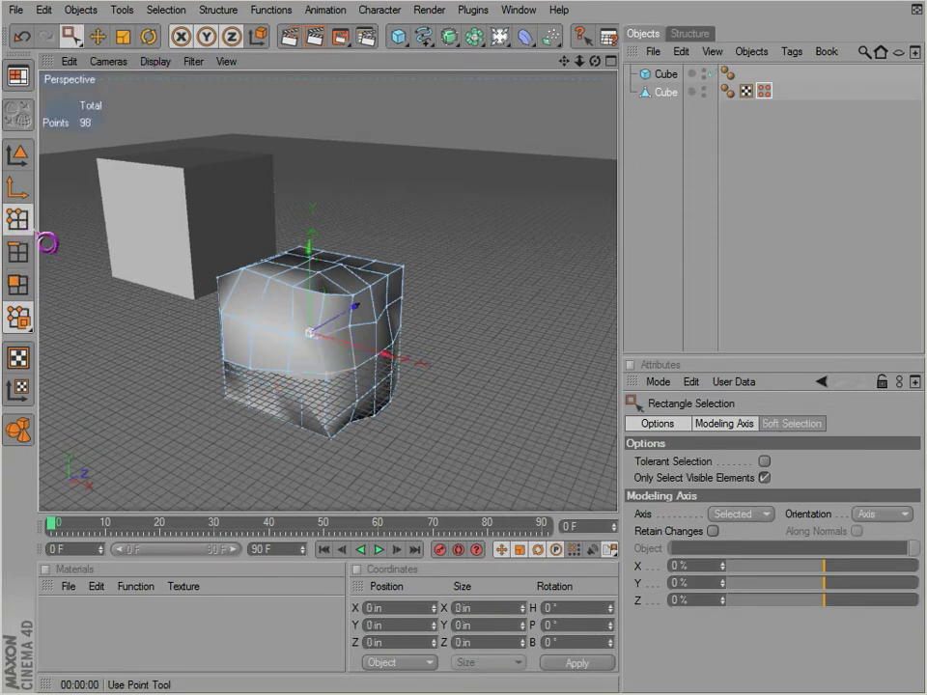
middle_click(203, 194)
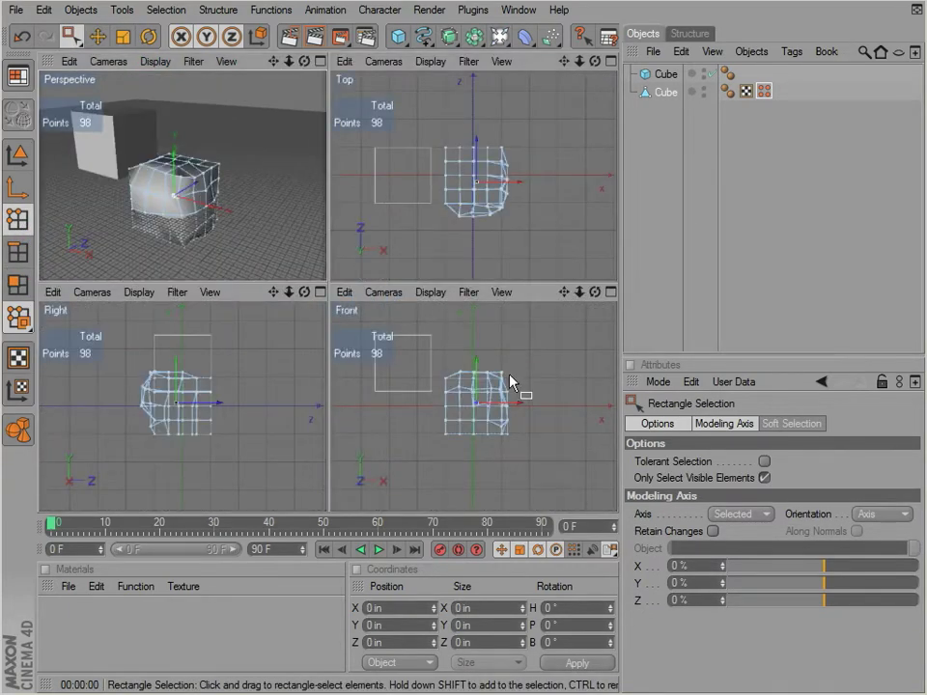
middle_click(430, 420)
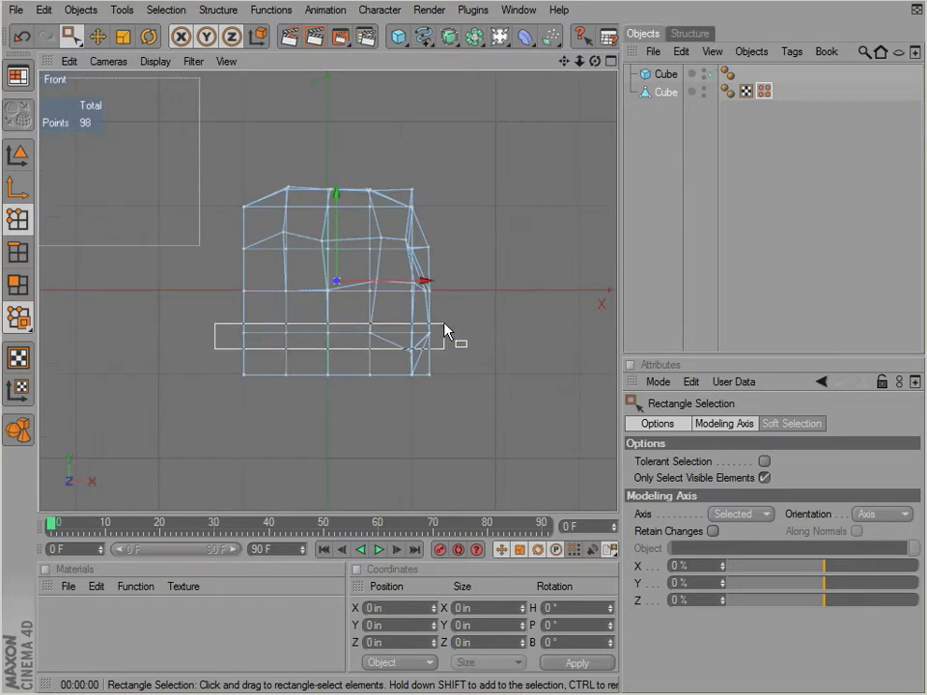
drag(444, 329, 467, 322)
click(212, 366)
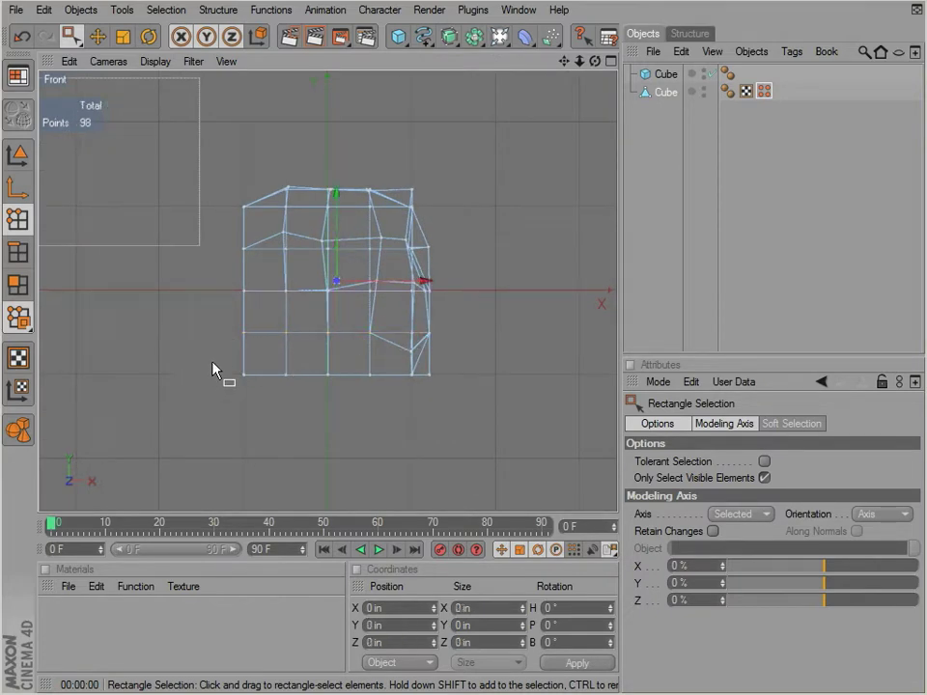
drag(465, 412, 464, 412)
middle_click(283, 347)
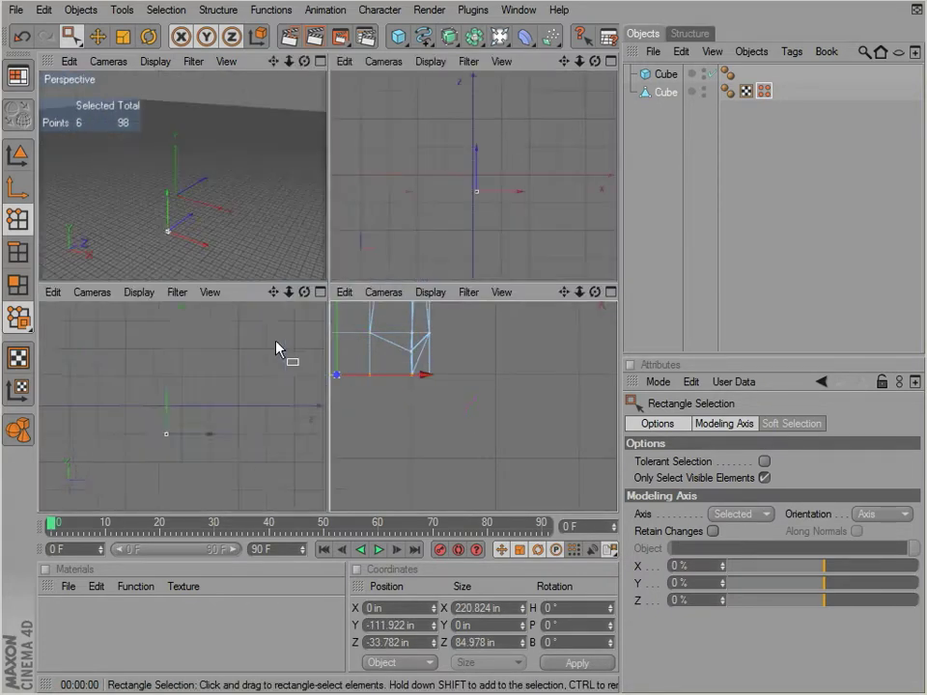
Turn off Only Select Visible Elements for Rectangle Selection in the Perspective view.
middle_click(267, 265)
alt+drag(518, 426, 239, 352)
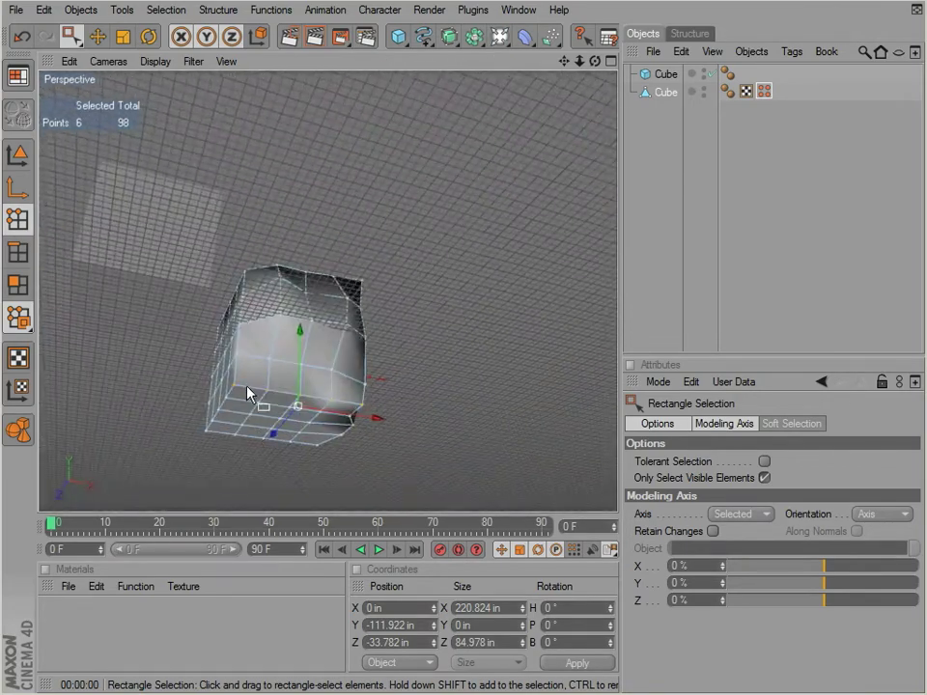
alt+drag(520, 418, 525, 421)
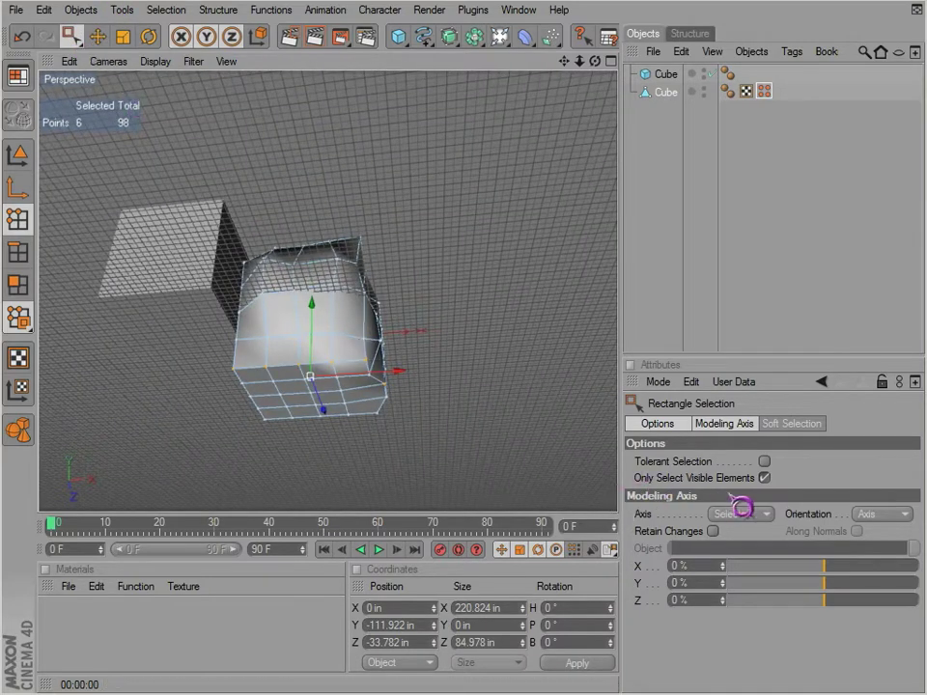
click(764, 478)
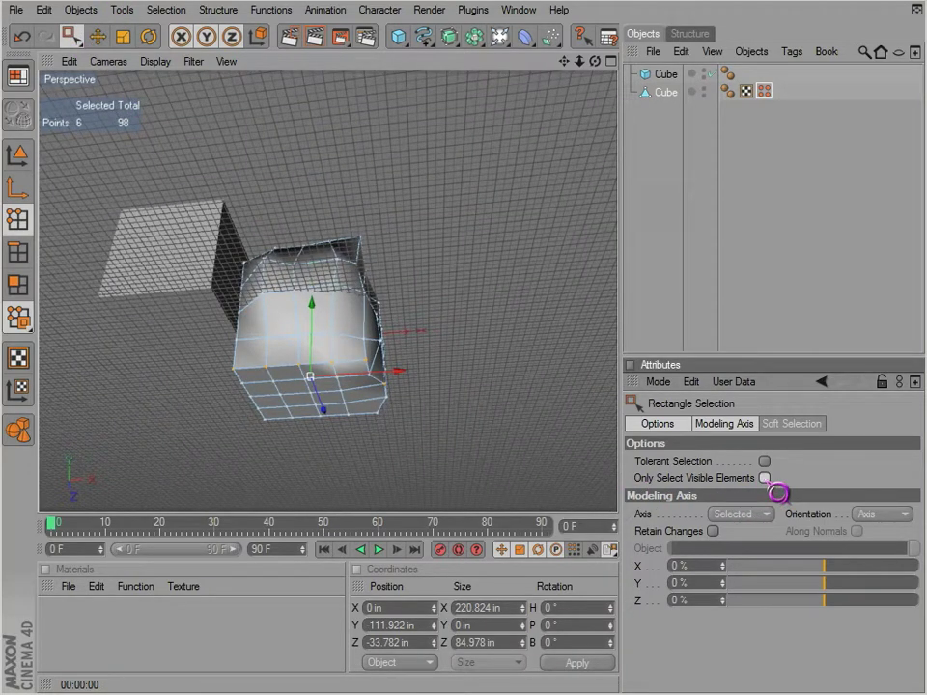
Select points across the cube's front and underside with Live Selection limited to visible elements, and clear the selection.
drag(69, 42, 101, 62)
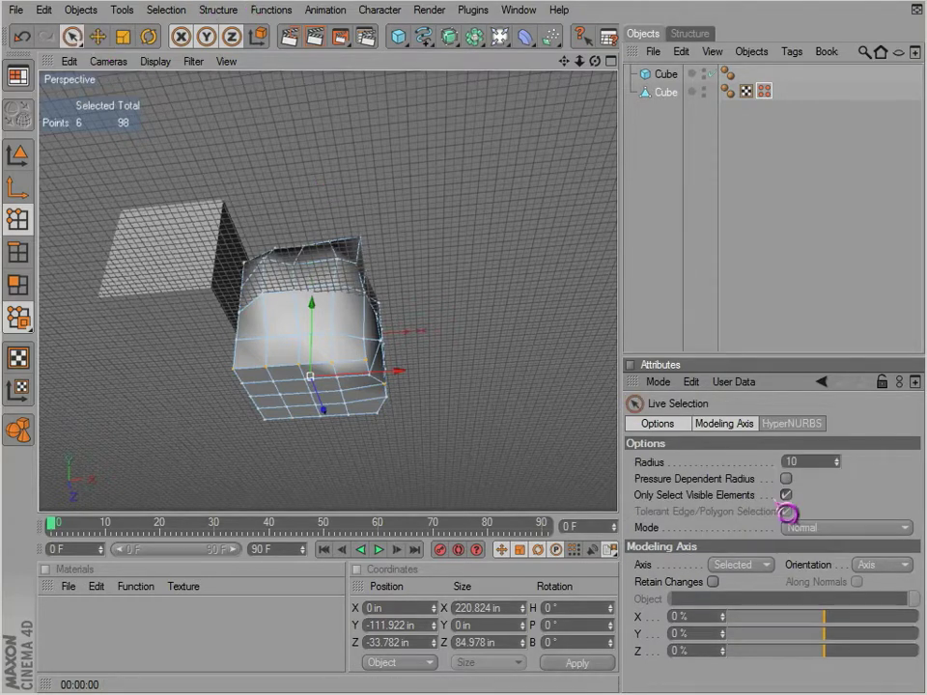
click(329, 356)
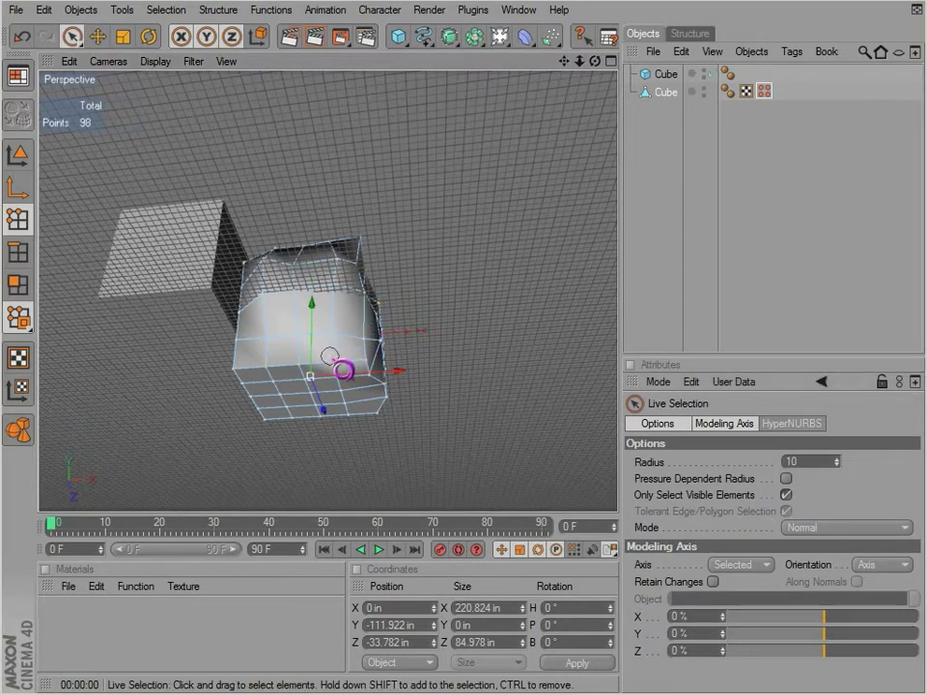
drag(300, 393, 320, 312)
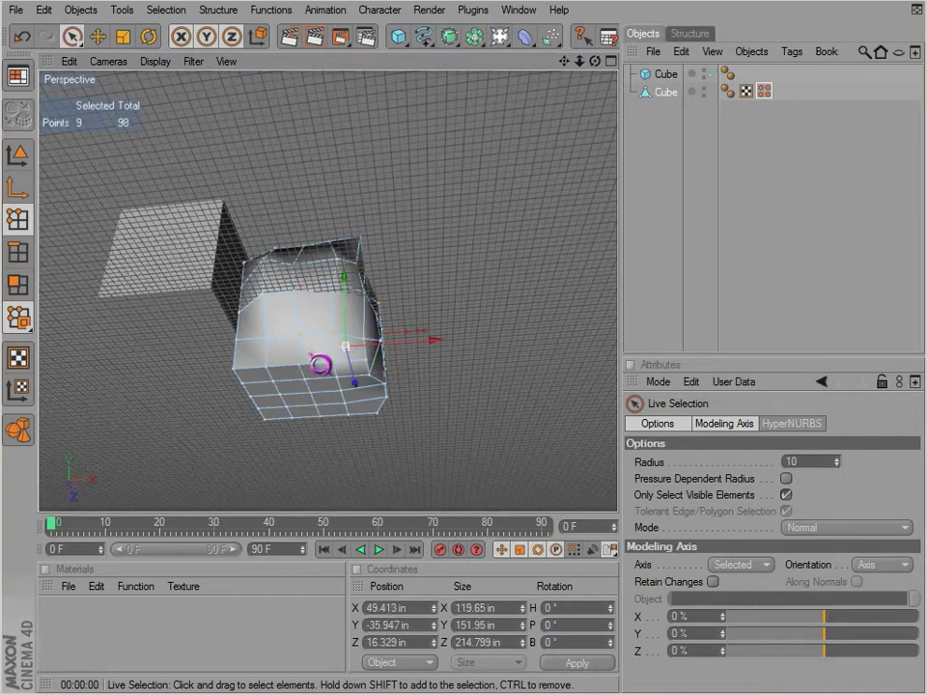
mouse_move(312, 356)
alt+mouse_down()
mouse_move(522, 423)
mouse_move(299, 347)
alt+mouse_up()
click(430, 254)
Select the cube's entire bottom layer of points with Rectangle Selection in the Front view, and return to the Perspective view.
click(77, 36)
drag(77, 38, 106, 55)
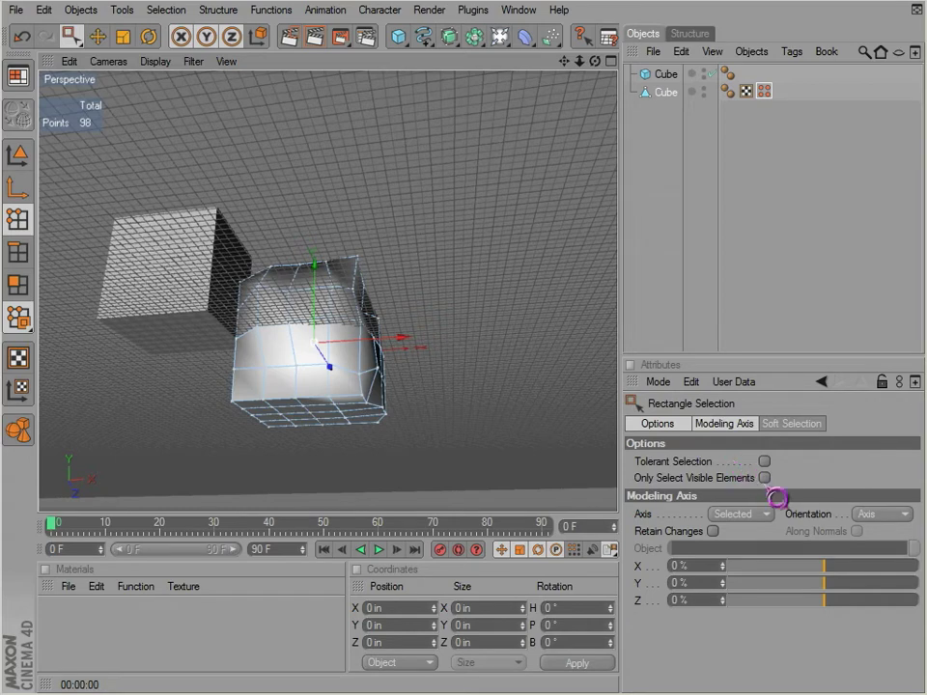
alt+drag(289, 440, 442, 359)
middle_click(253, 404)
middle_click(404, 472)
middle_click(207, 348)
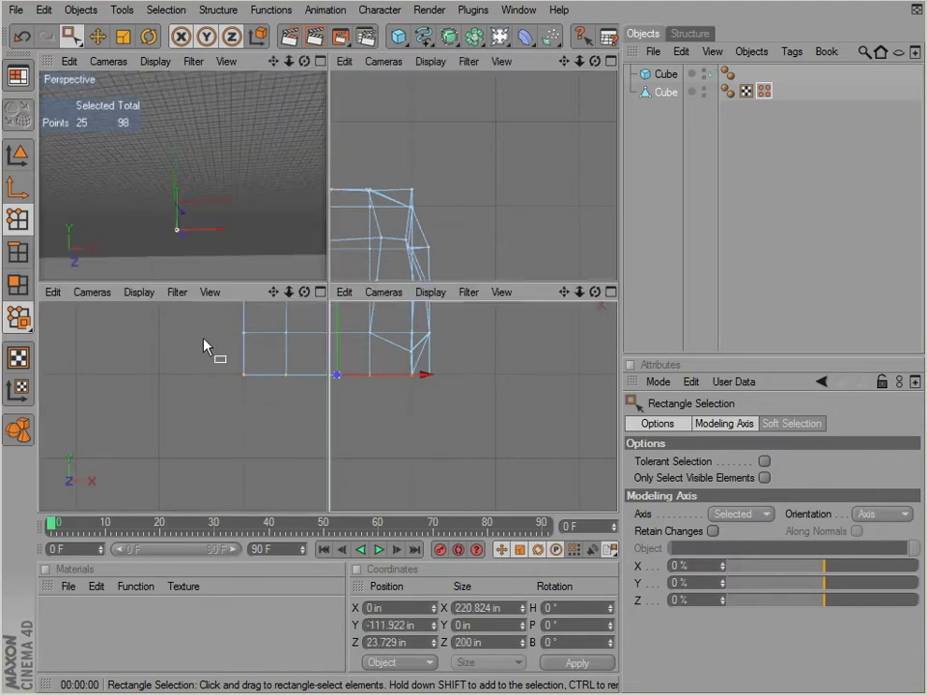
middle_click(201, 239)
alt+drag(519, 427, 519, 426)
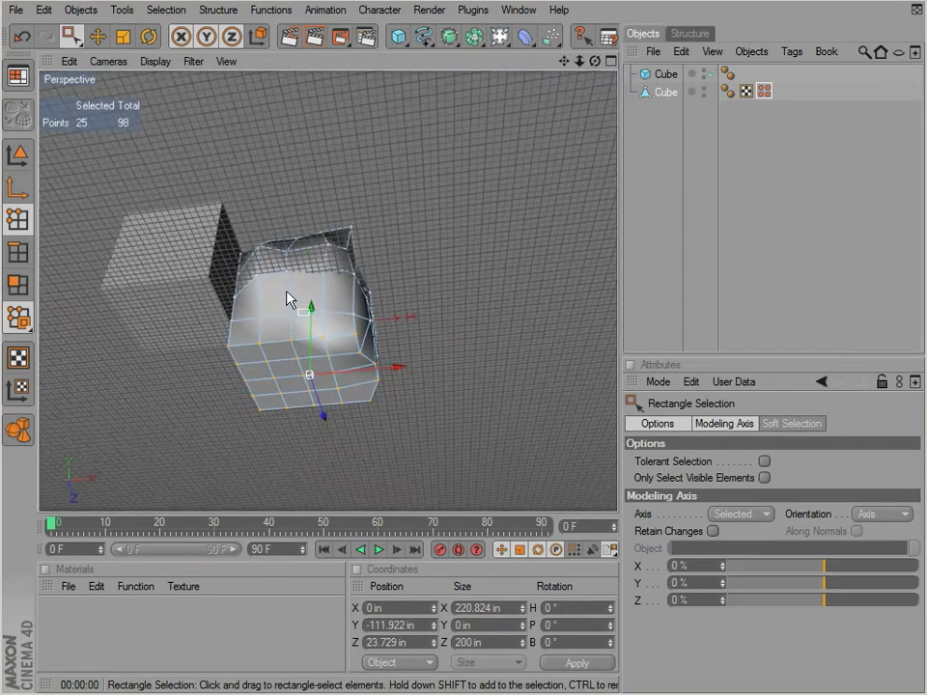
drag(310, 310, 528, 439)
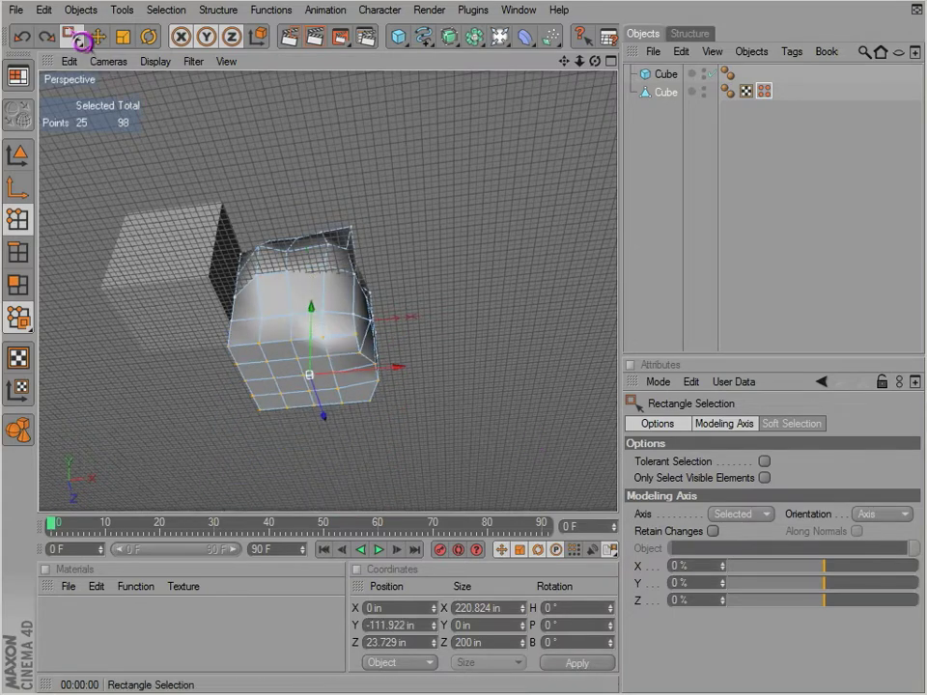
Lasso-select the points around the cube's lower left corner, and replace them with the points through its right side using Lasso Selection.
mouse_move(71, 36)
mouse_down()
mouse_move(120, 65)
mouse_move(97, 87)
mouse_move(129, 89)
mouse_move(98, 88)
mouse_up()
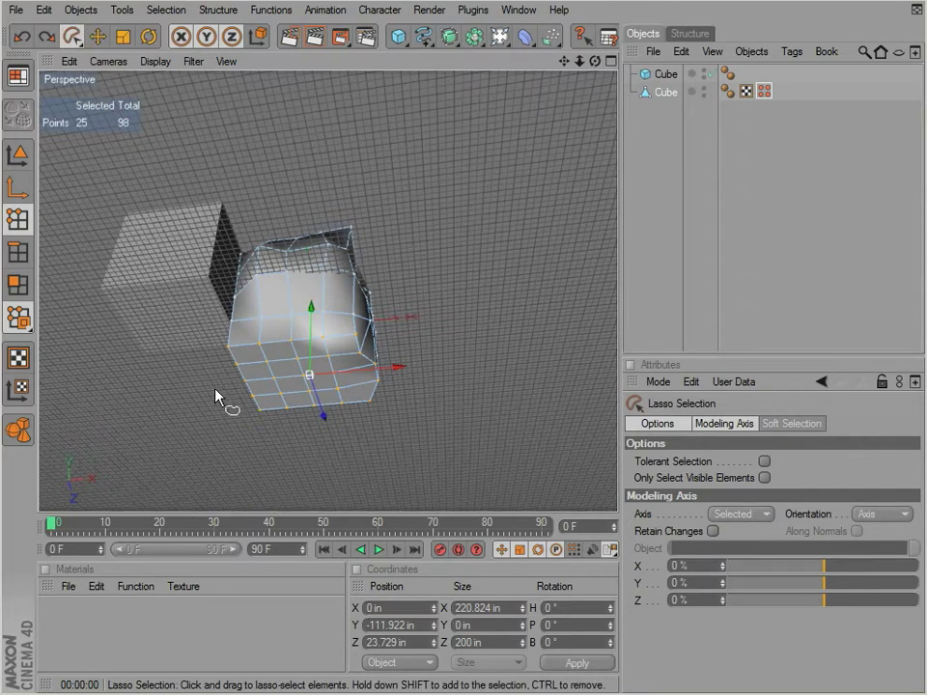
mouse_move(216, 395)
mouse_down()
mouse_move(215, 379)
mouse_move(319, 386)
mouse_up()
drag(293, 452, 188, 404)
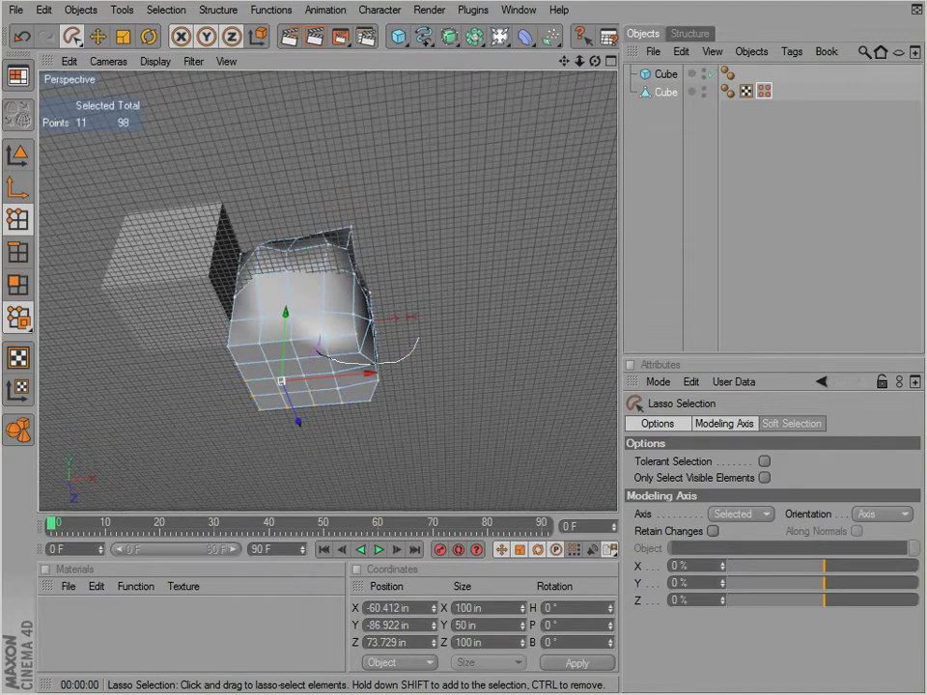
shift+drag(418, 339, 415, 333)
alt+drag(270, 386, 523, 434)
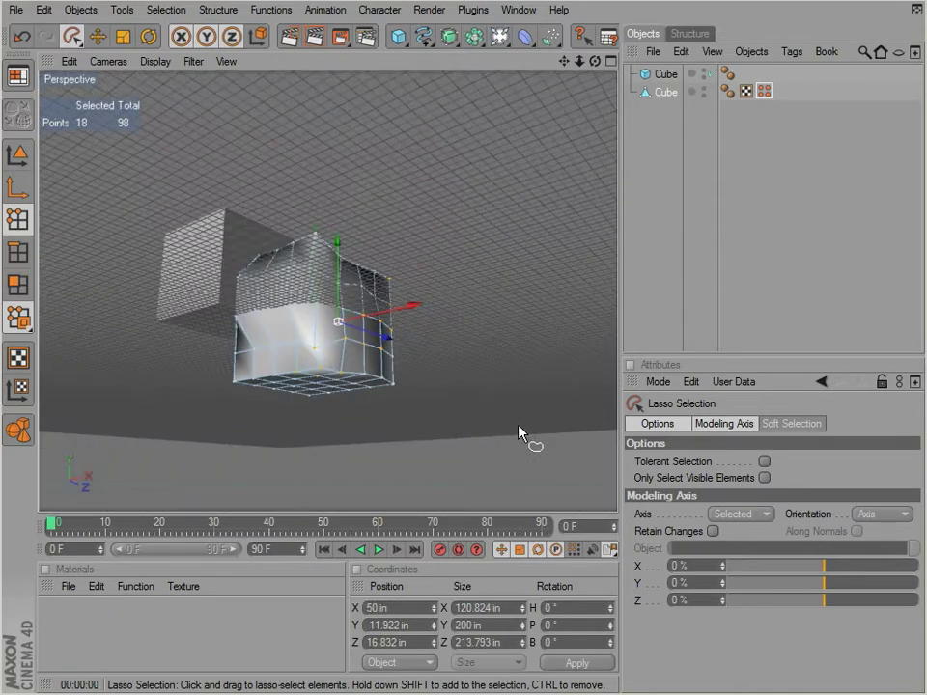
Outline the cube's left part with Polygon Selection to select its points, and switch Only Select Visible Elements on and off again.
drag(74, 37, 128, 89)
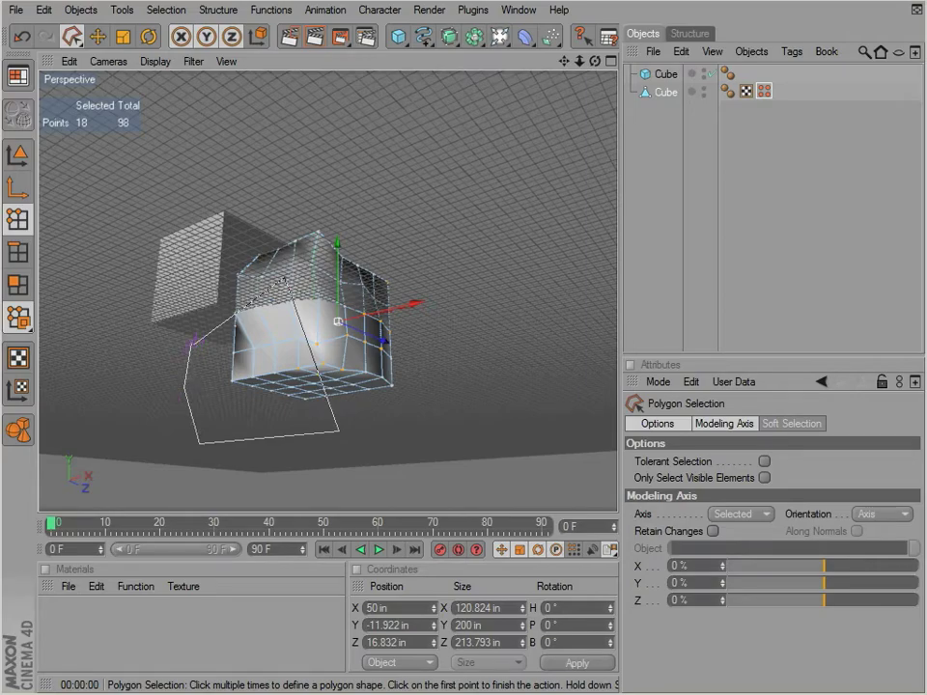
click(195, 344)
alt+drag(205, 356, 518, 434)
click(765, 478)
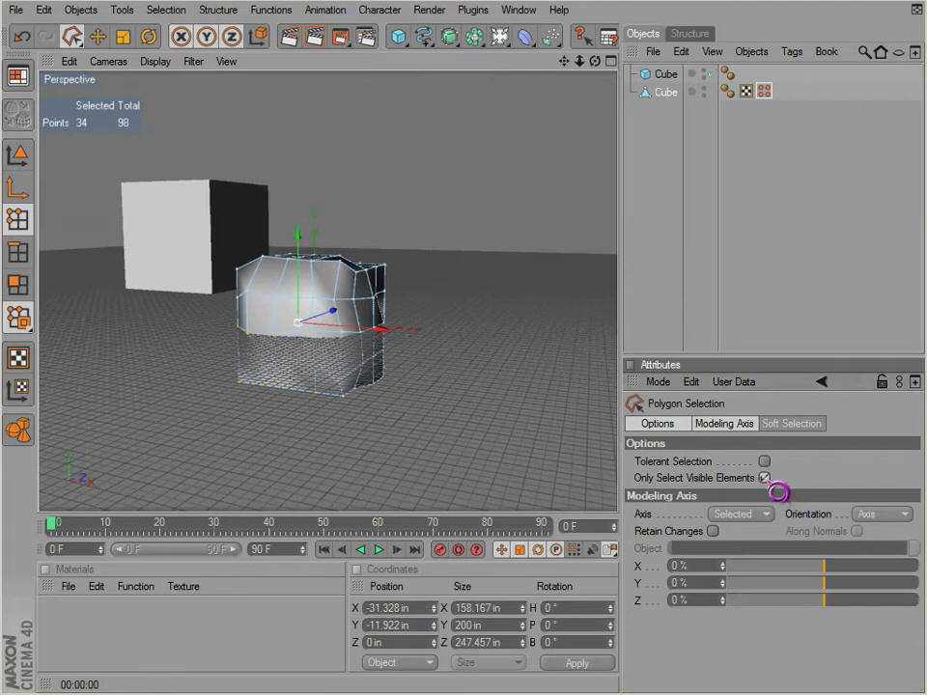
click(765, 478)
Switch through Lasso and Rectangle Selection to Live Selection, and clear the cube's point selection.
click(115, 64)
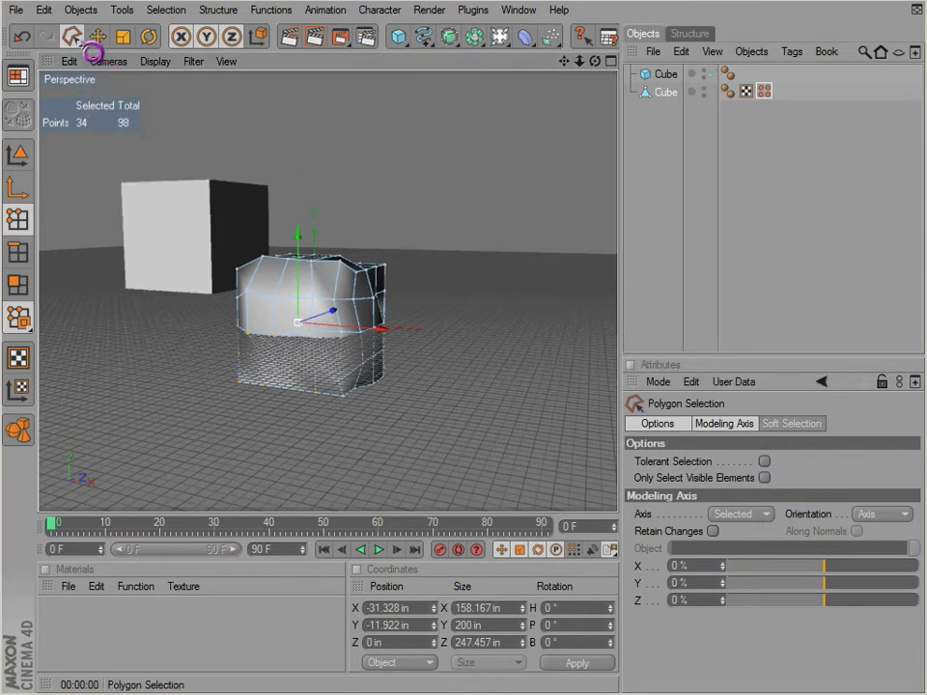
mouse_move(78, 39)
mouse_down()
mouse_move(123, 99)
mouse_move(100, 94)
mouse_move(104, 102)
mouse_up()
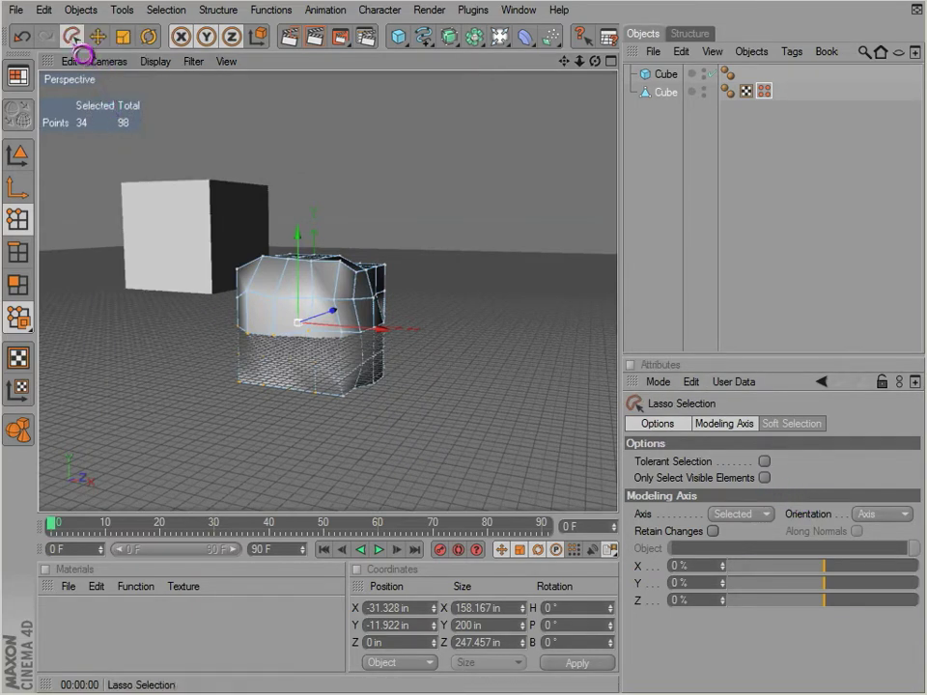
mouse_move(75, 38)
mouse_down()
mouse_move(147, 70)
mouse_move(133, 61)
mouse_up()
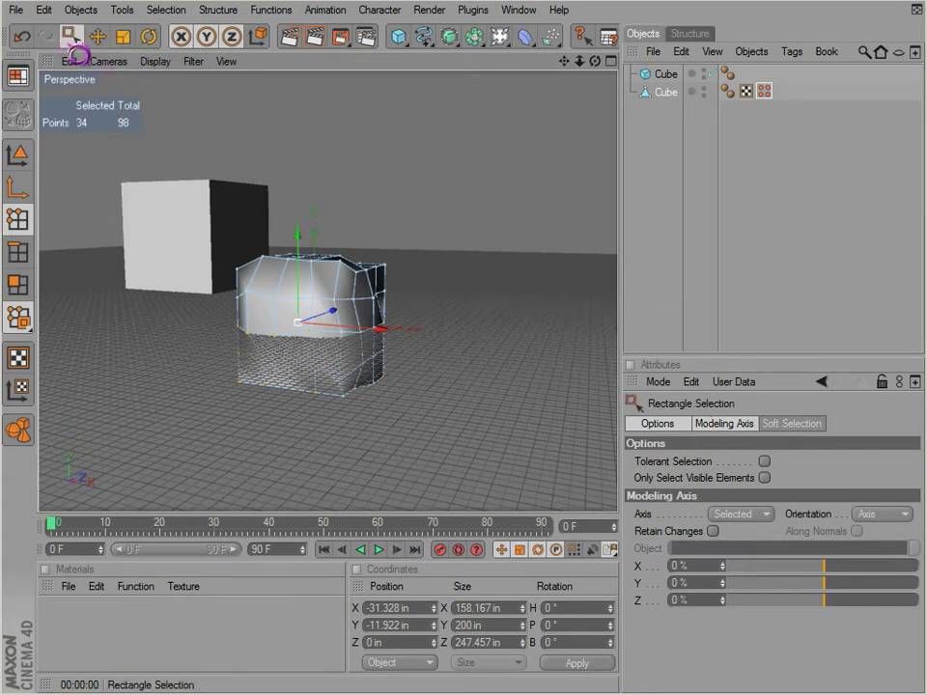
drag(76, 41, 96, 53)
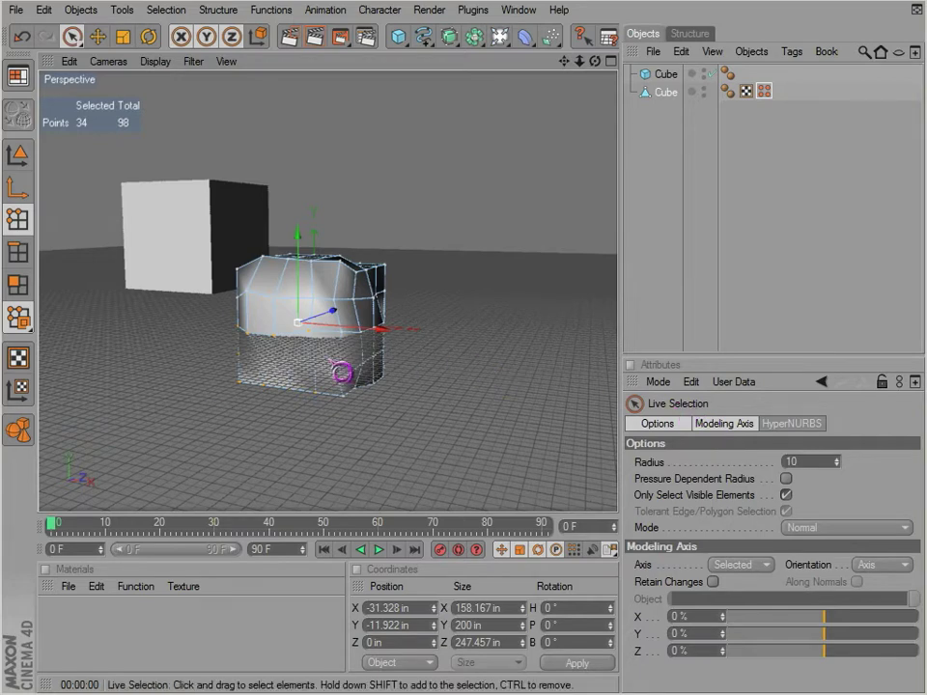
alt+drag(194, 361, 524, 438)
click(207, 392)
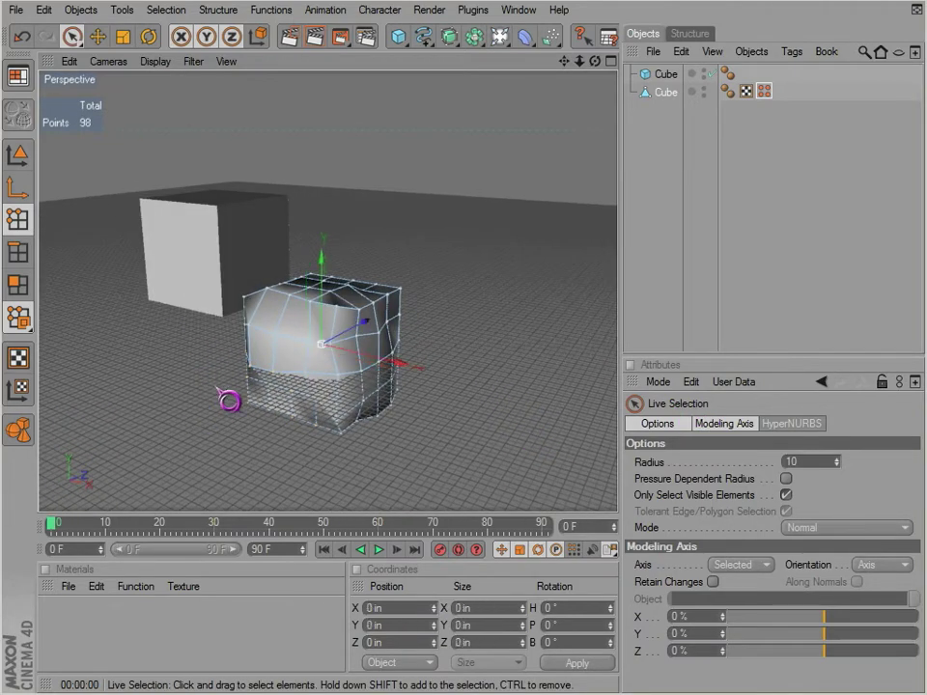
scroll(221, 315, up, 3)
alt+middle_drag(226, 381, 531, 438)
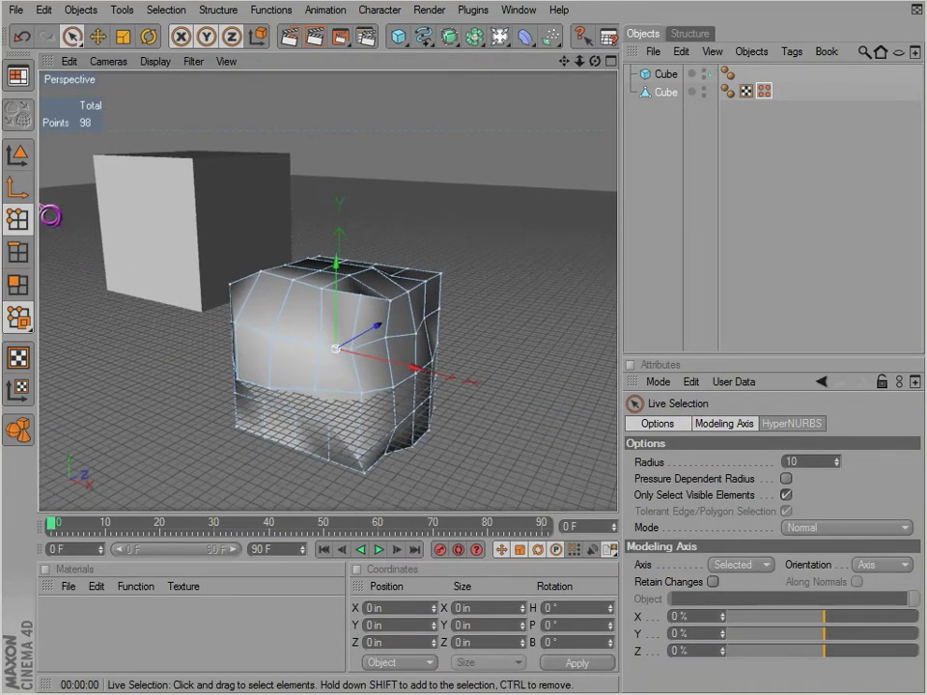
Select the row of polygons across the cube's front middle with Live Selection in Polygons mode and hide them.
click(17, 155)
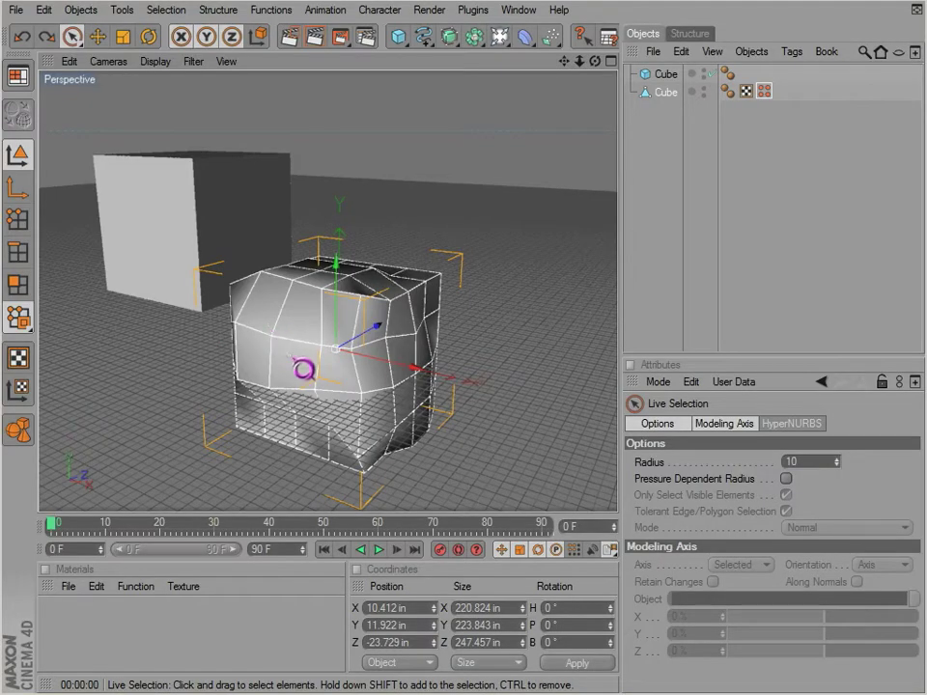
click(19, 285)
click(374, 365)
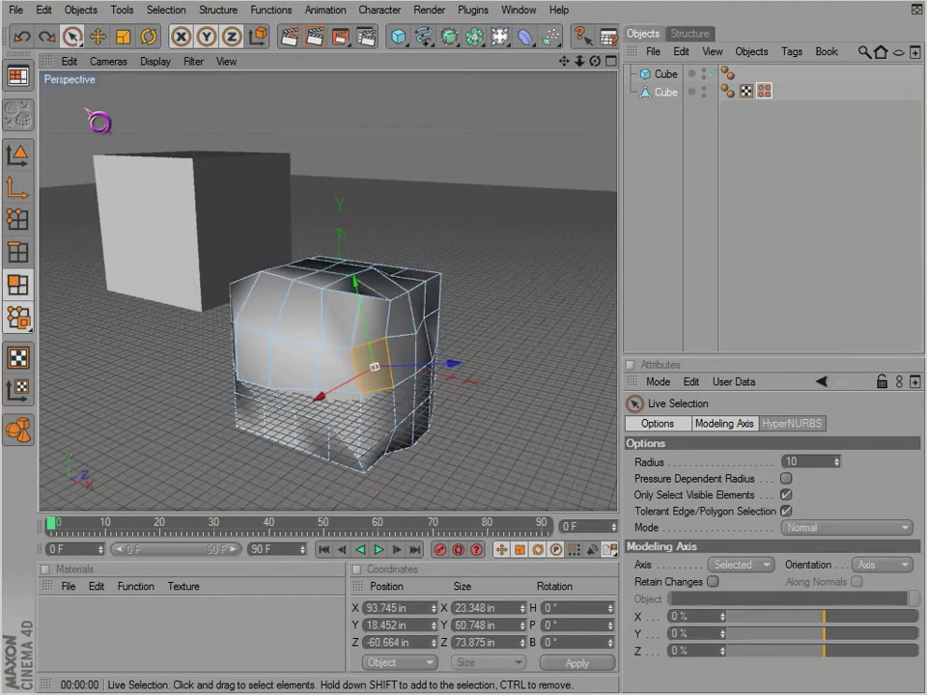
drag(243, 355, 388, 377)
click(173, 11)
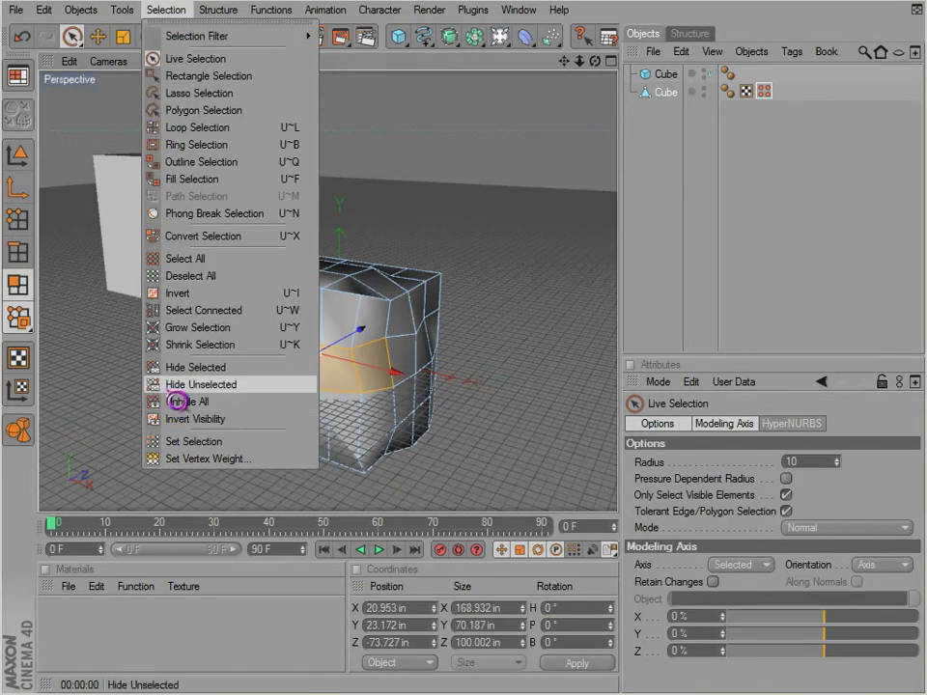
click(190, 370)
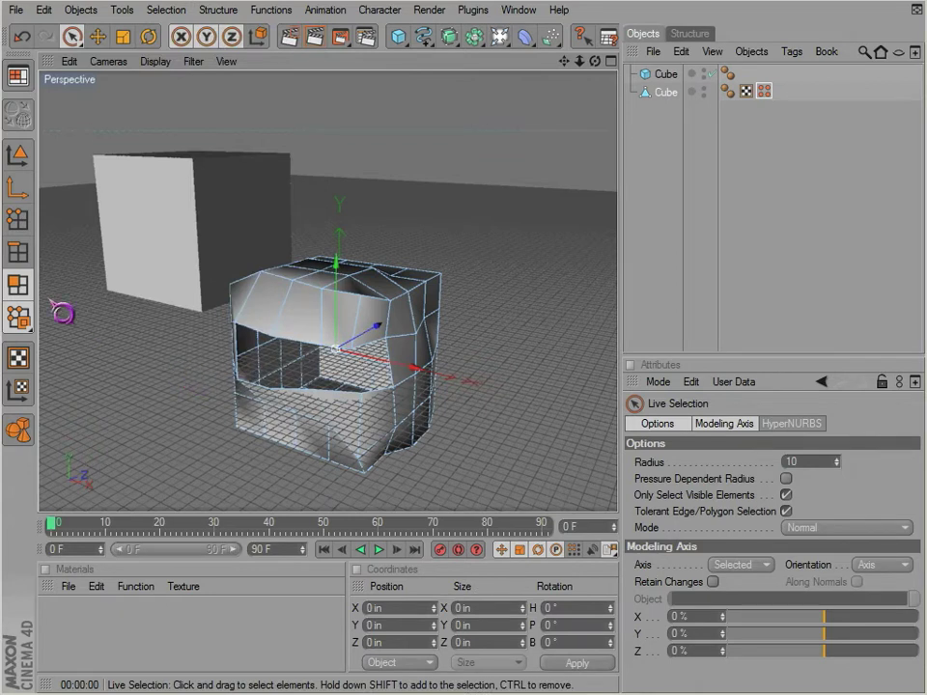
Select the edges along the cube's upper front with Live Selection in Edges mode, and try to unhide all elements.
click(18, 219)
click(17, 252)
mouse_move(287, 301)
mouse_down()
mouse_move(325, 288)
mouse_move(282, 280)
mouse_up()
click(161, 15)
click(160, 14)
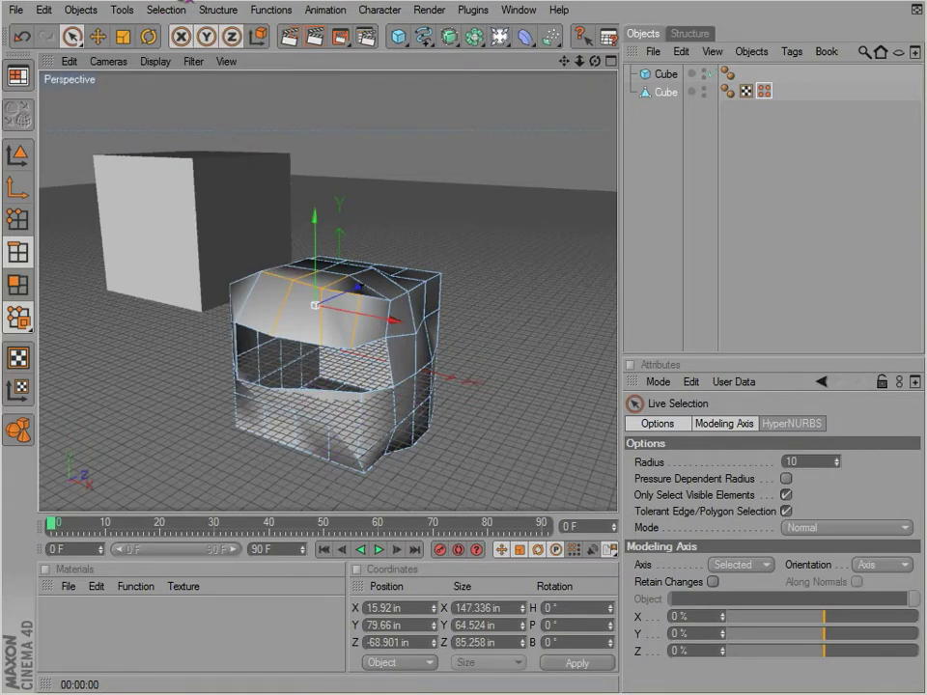
click(157, 11)
click(241, 403)
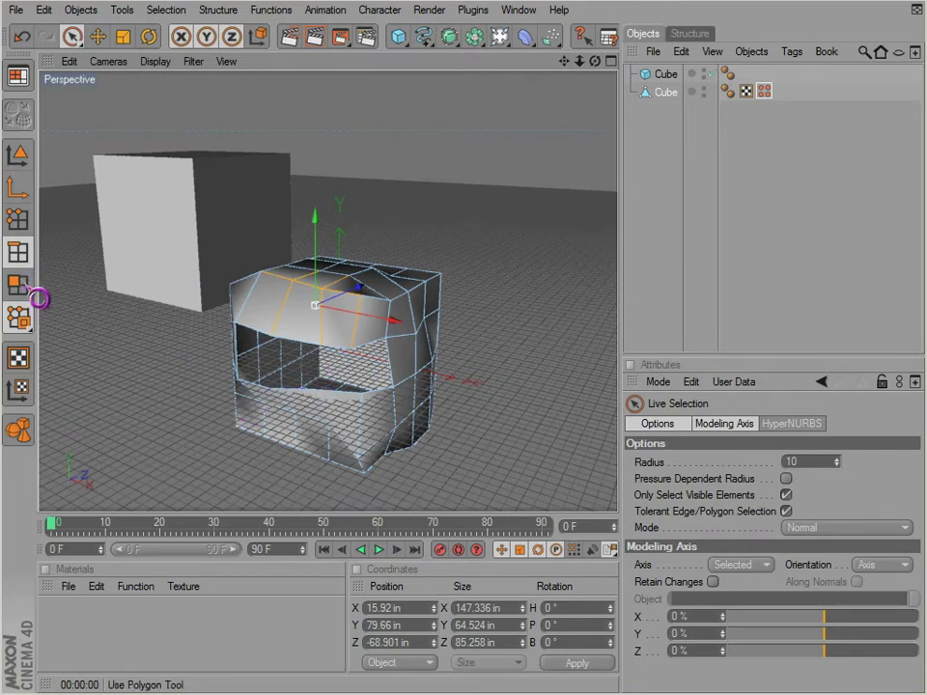
Switch to Polygons mode and invert the visibility of the cube's polygons.
click(18, 288)
click(166, 10)
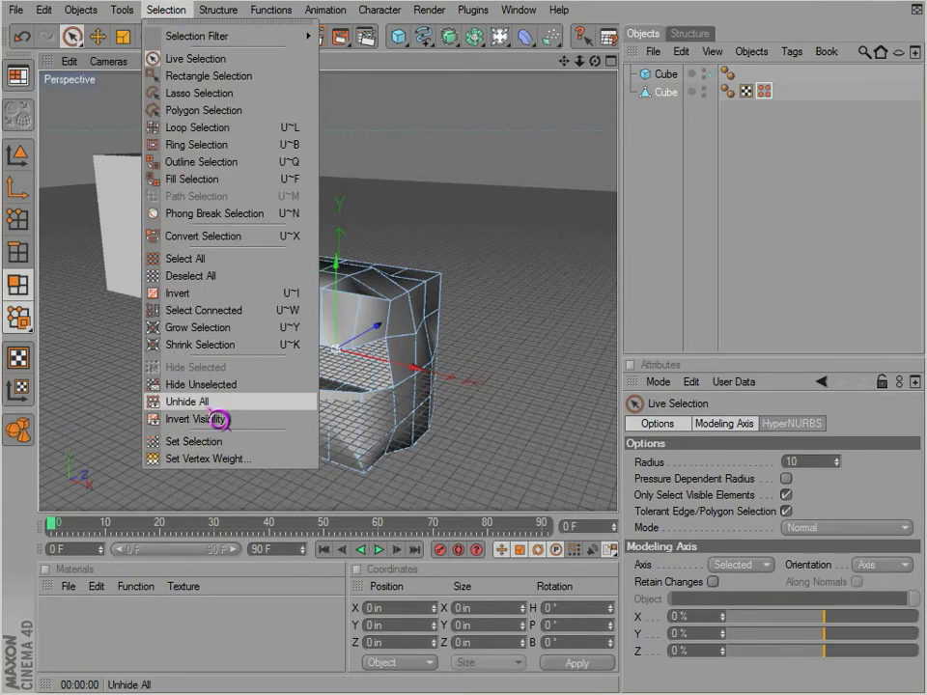
click(198, 420)
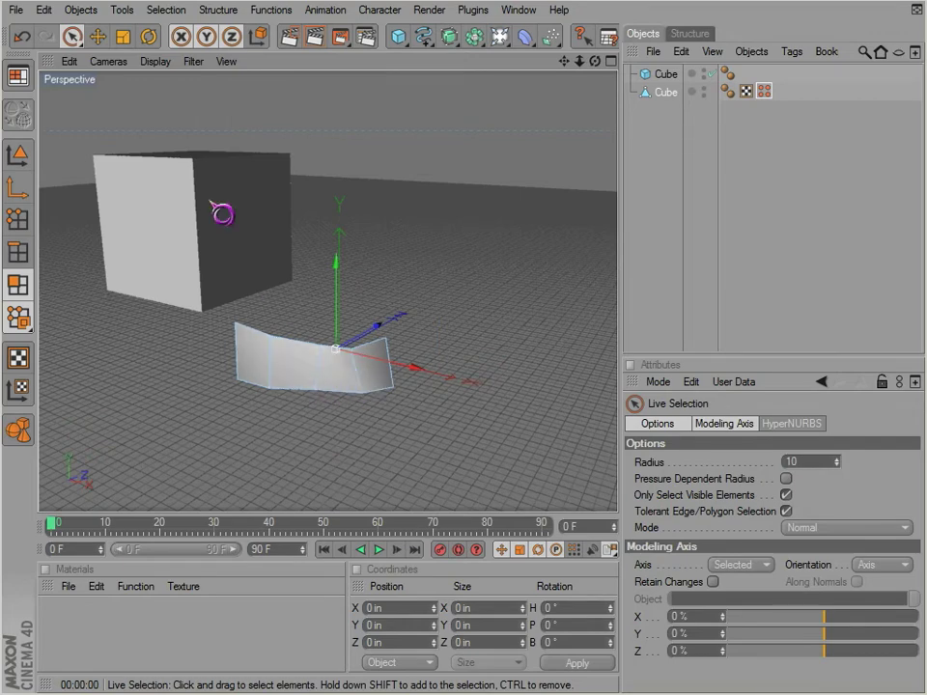
Hide the unselected polygons of the cube, and unhide all of them again.
click(166, 9)
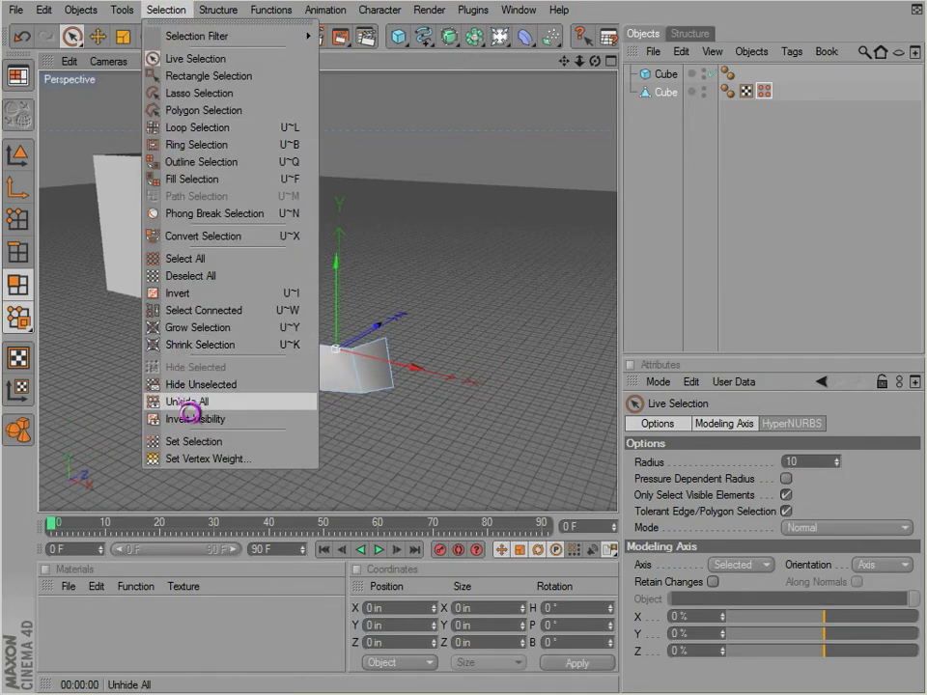
click(162, 388)
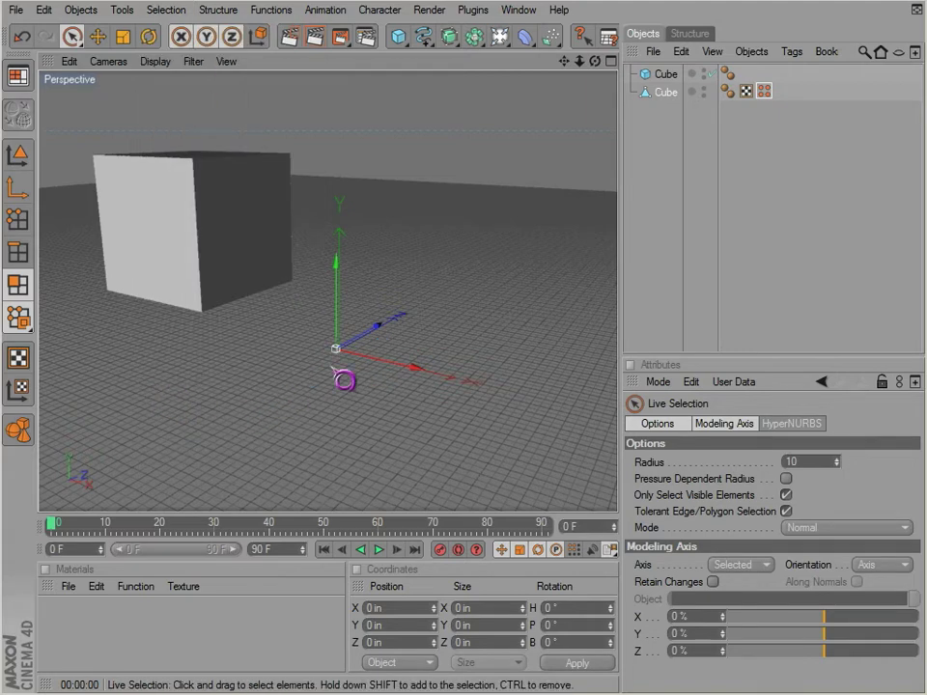
click(168, 12)
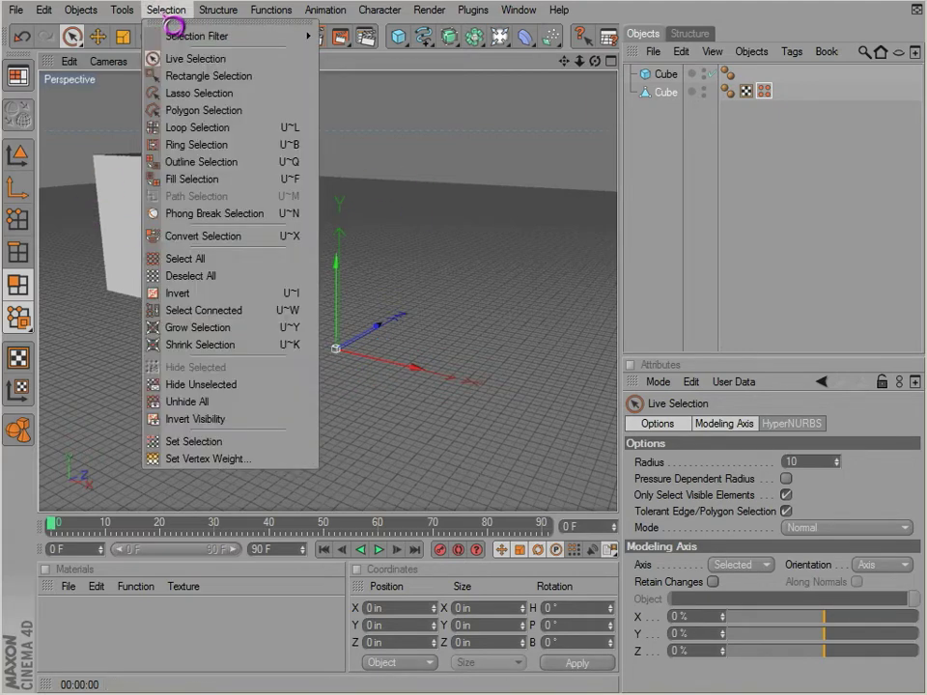
click(200, 401)
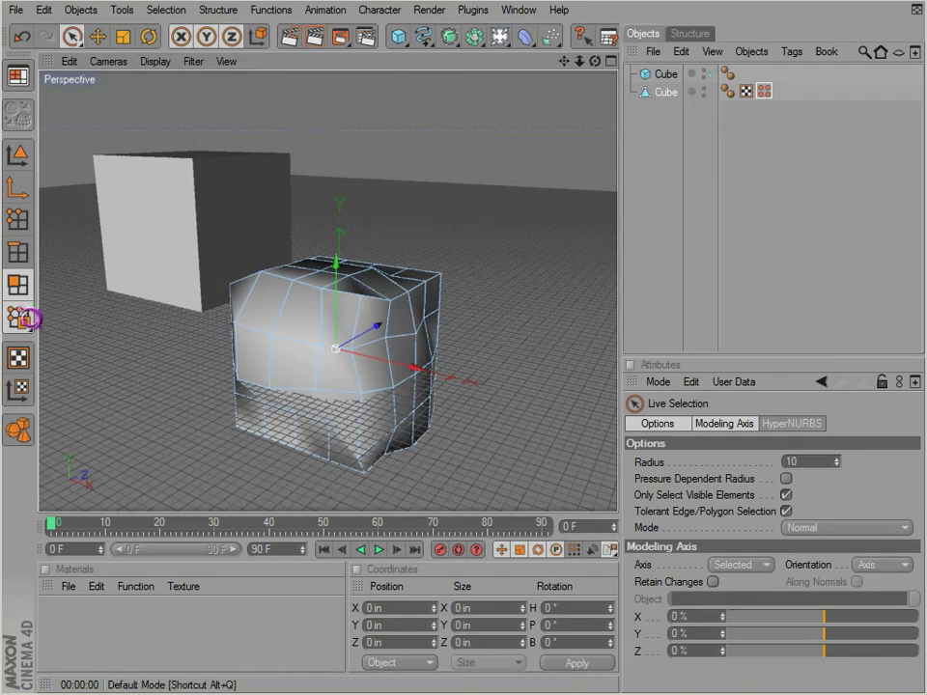
Switch to Edges mode and hide the selected edges along the cube's upper front.
click(17, 253)
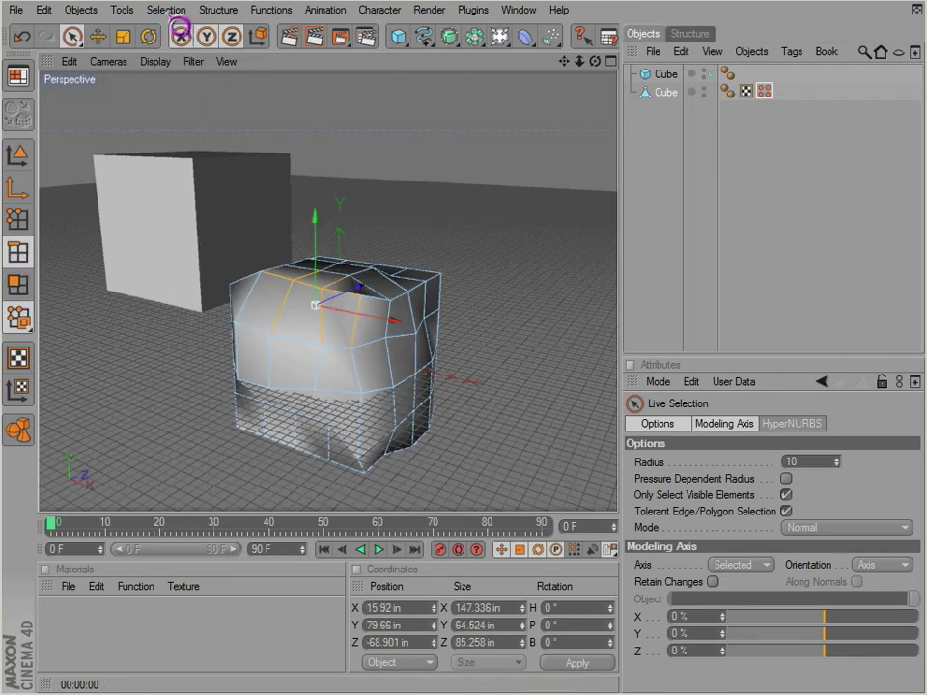
click(166, 11)
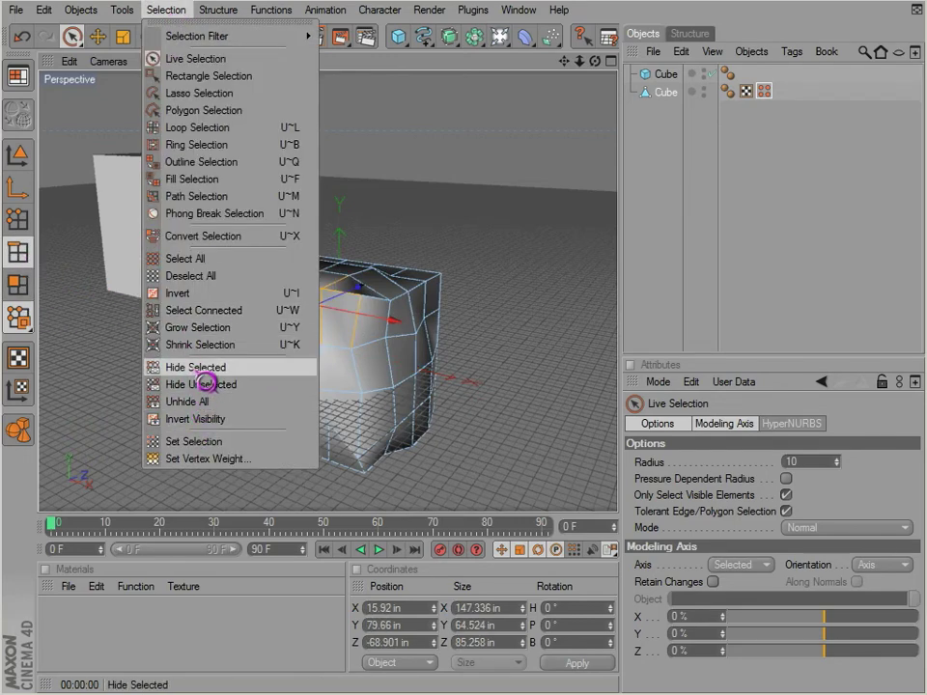
click(196, 369)
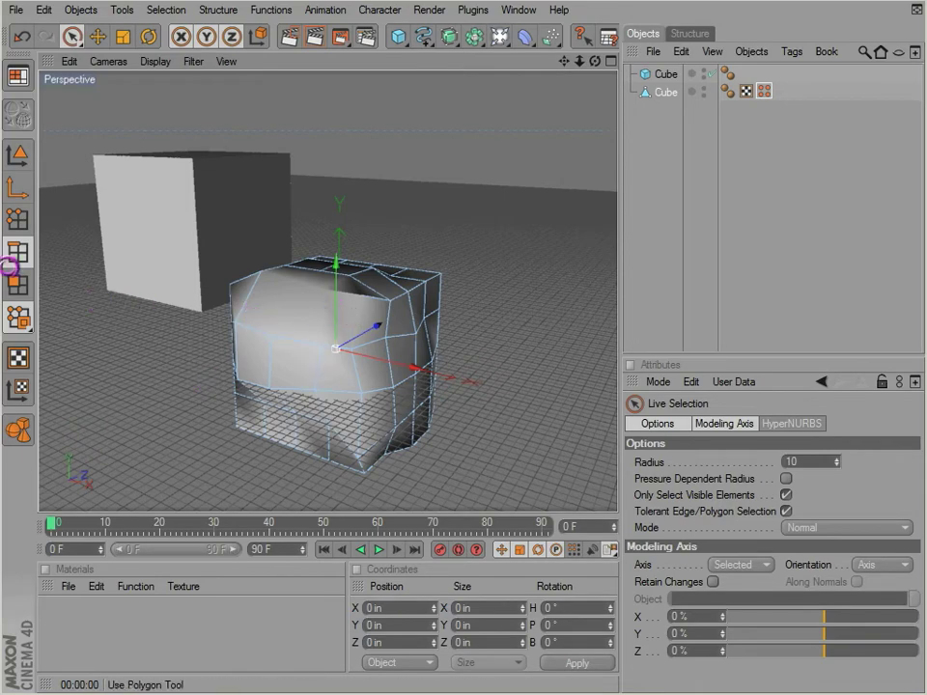
Select edges across the cube's front middle with Live Selection, and select individual upper-front polygons in Polygons mode.
alt+drag(292, 383, 311, 353)
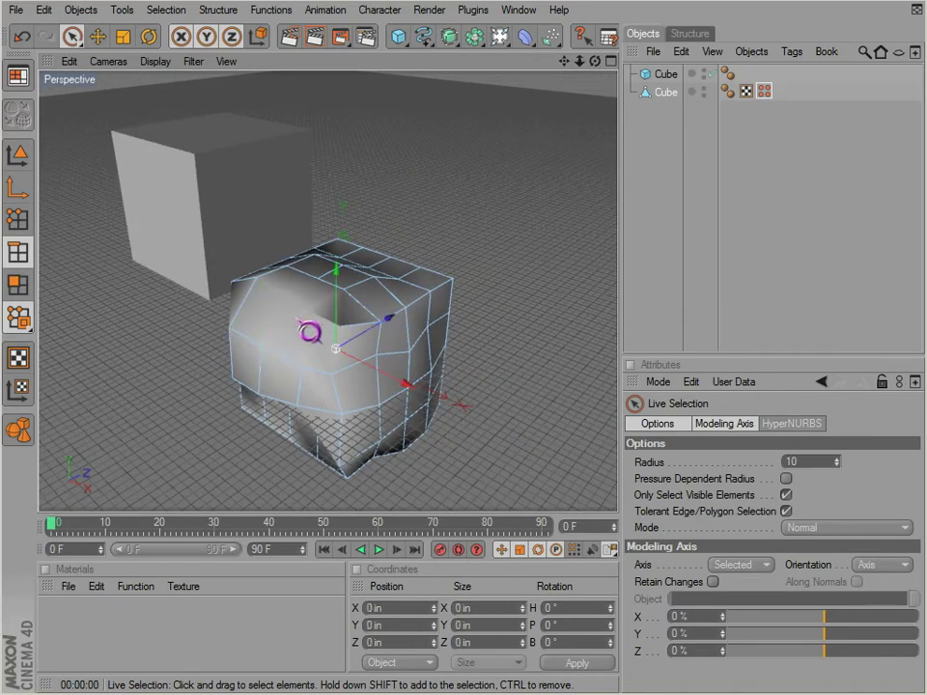
mouse_move(309, 333)
alt+mouse_down()
mouse_move(532, 436)
mouse_move(300, 341)
mouse_move(530, 439)
mouse_move(294, 320)
alt+mouse_up()
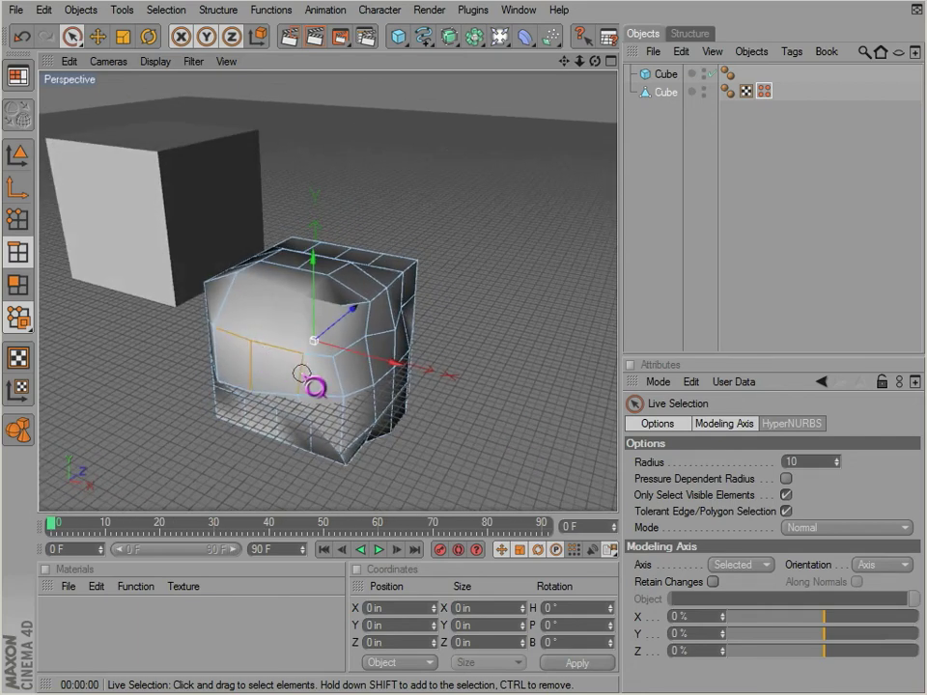
click(17, 285)
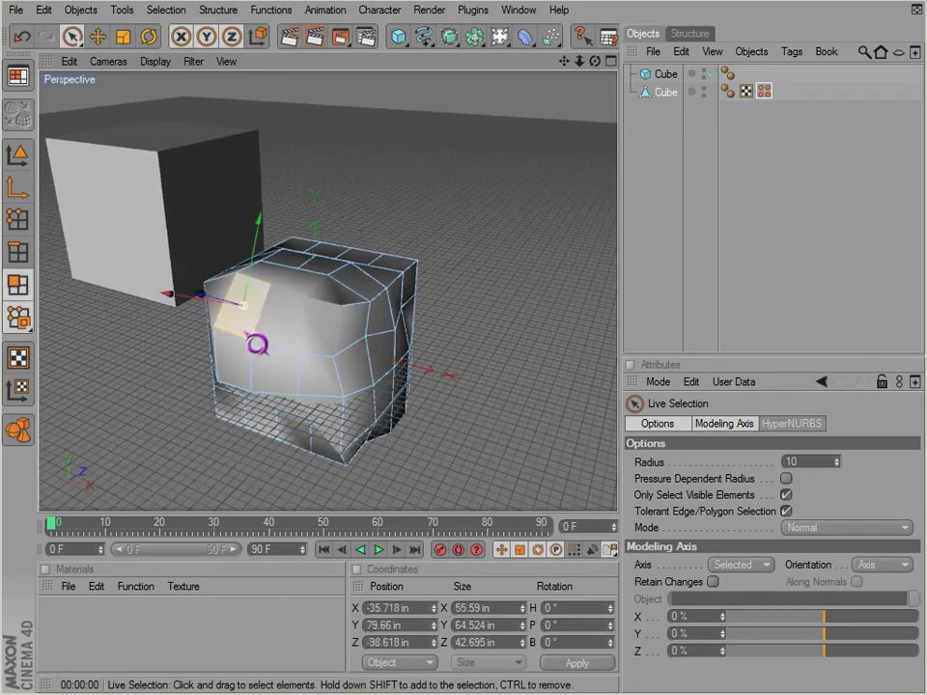
mouse_move(307, 364)
mouse_down()
mouse_move(280, 343)
mouse_move(281, 380)
mouse_up()
alt+right_drag(268, 390, 530, 436)
alt+drag(529, 436, 530, 436)
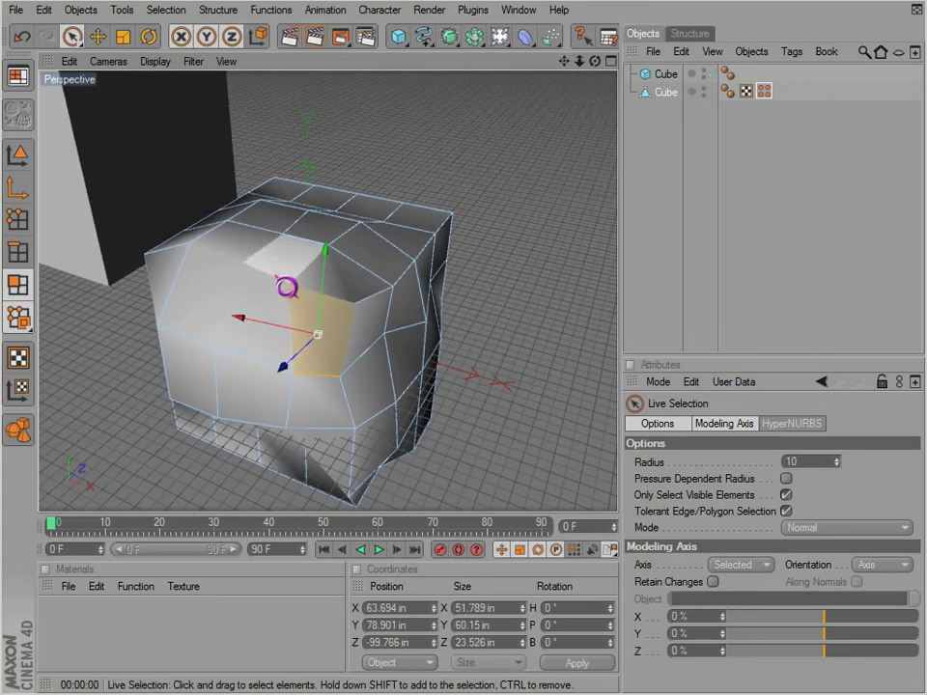
drag(262, 330, 516, 436)
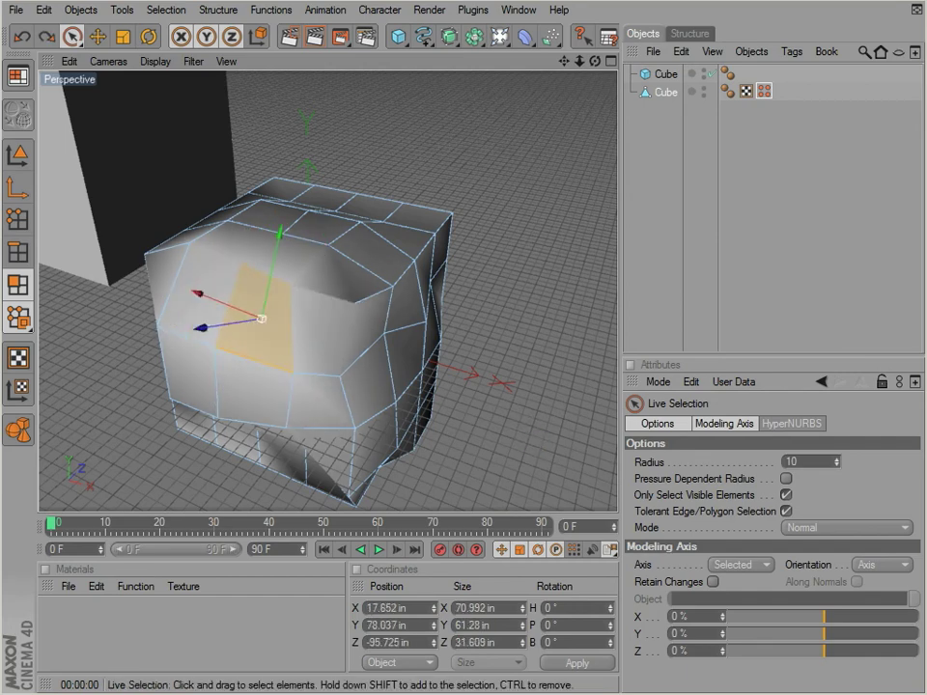
Switch to Points mode and select a single point on the cube's upper front where the edges are hidden.
click(18, 221)
click(242, 254)
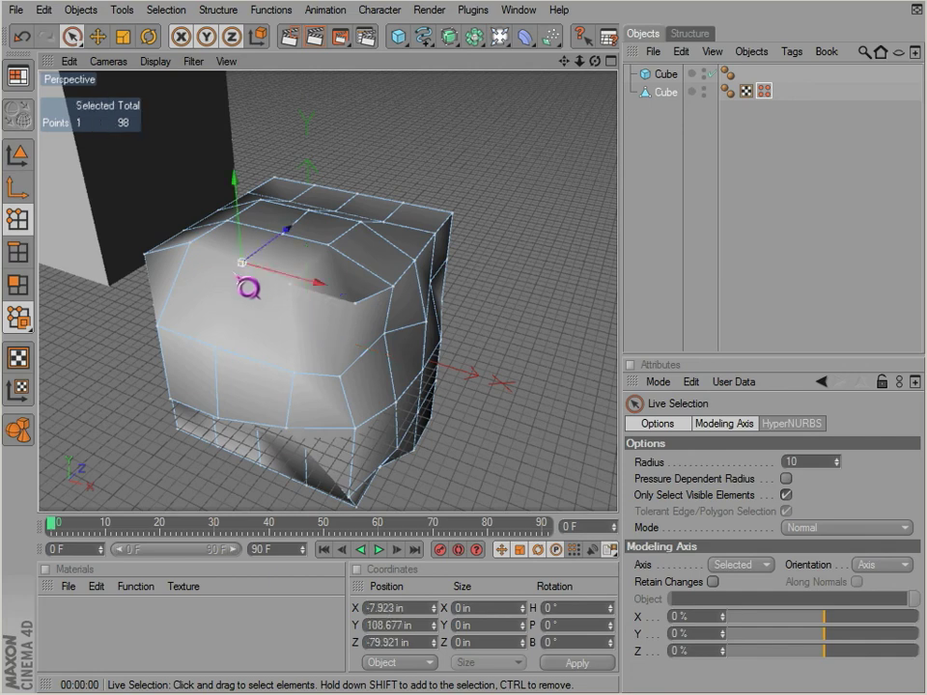